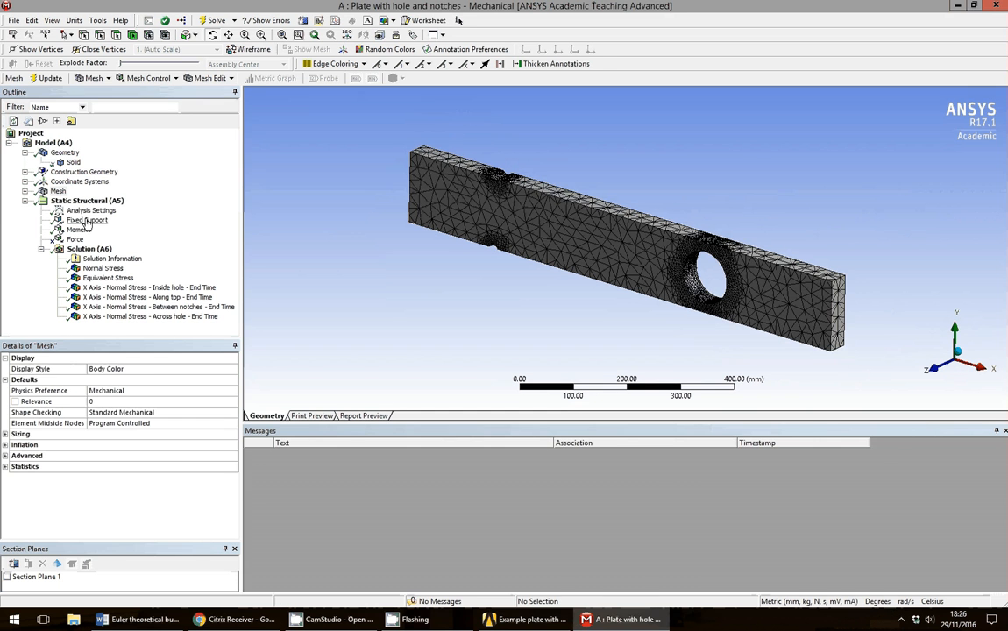
Review the Fixed Support, Static Structural and Force items, then close Mechanical.
click(87, 220)
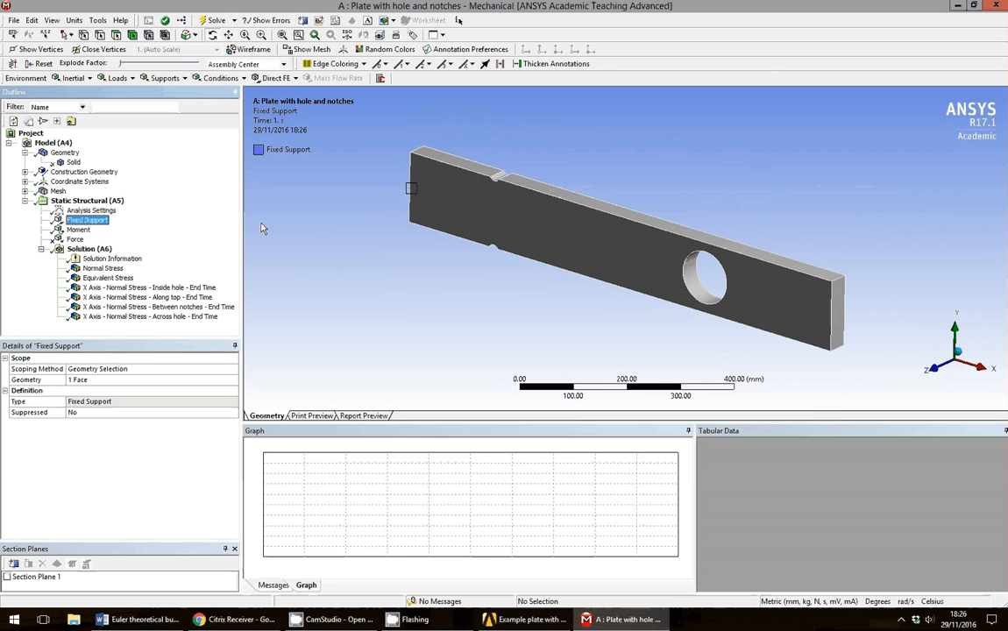
click(87, 200)
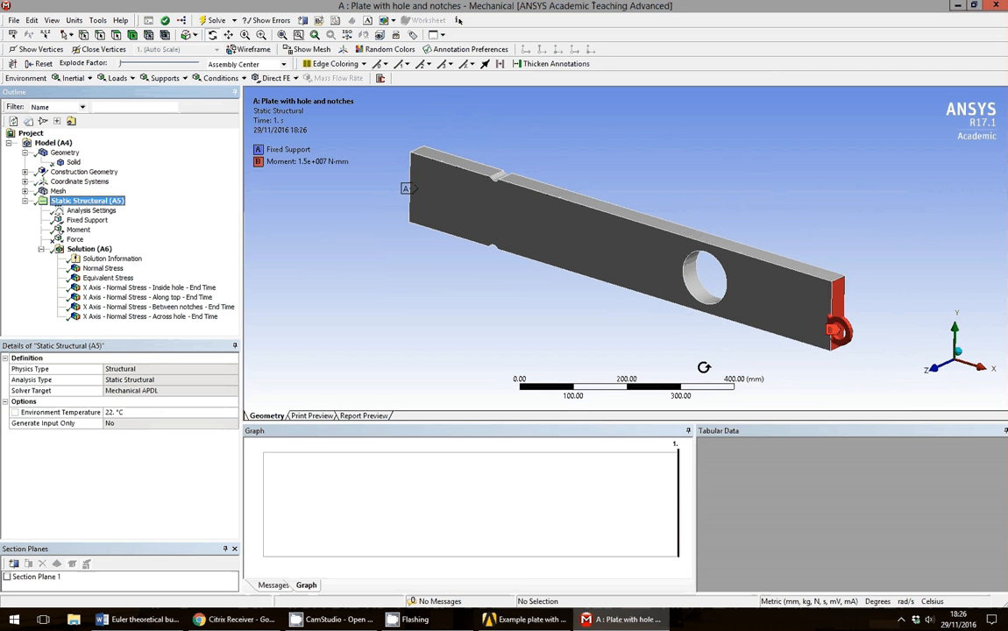
click(75, 239)
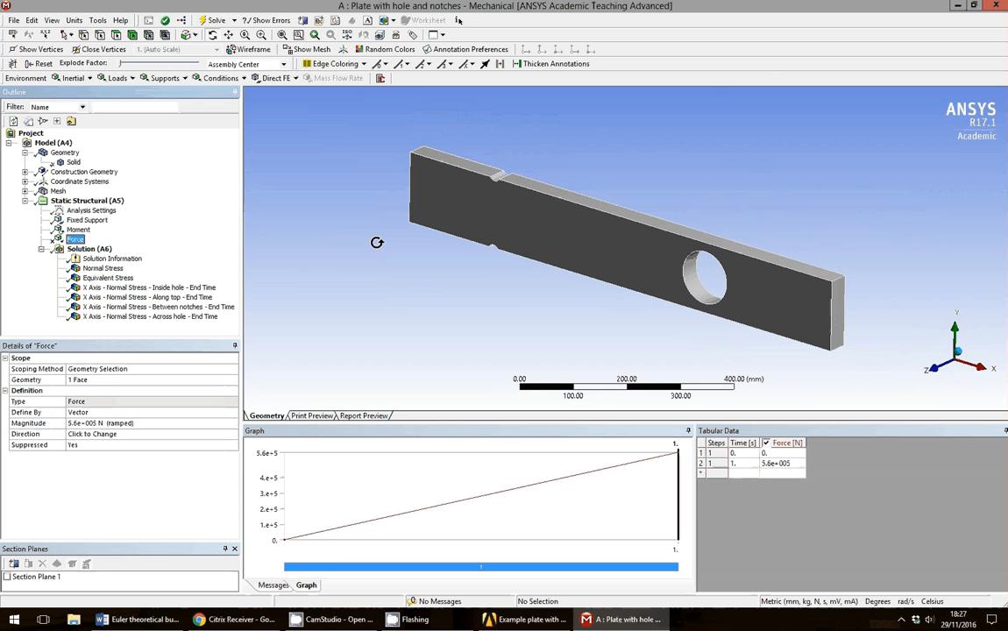
click(996, 6)
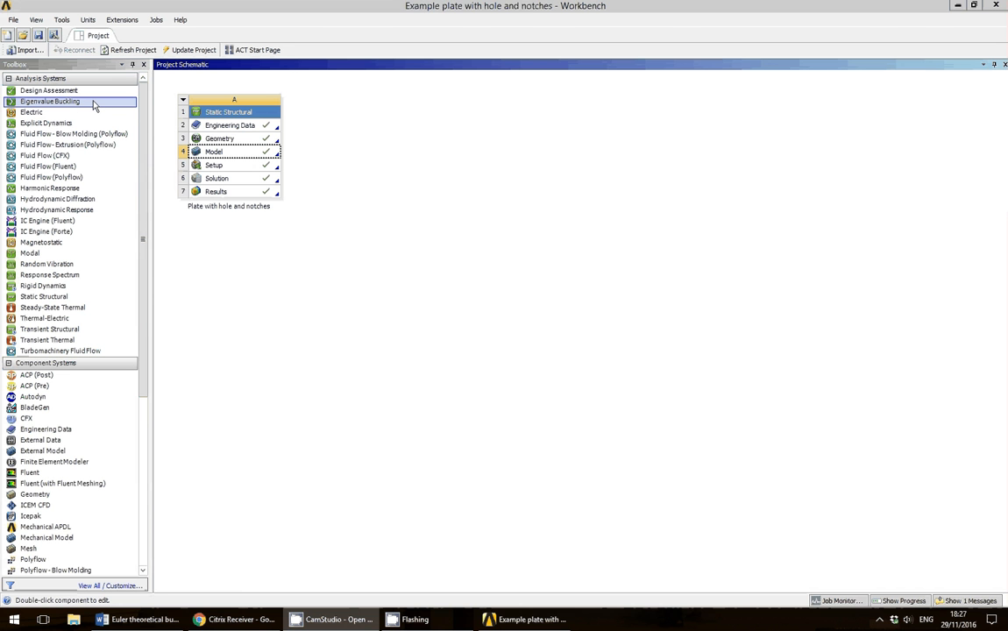
Link an Eigenvalue Buckling system to Solution cell A6 and open its Setup in Mechanical.
drag(94, 105, 247, 131)
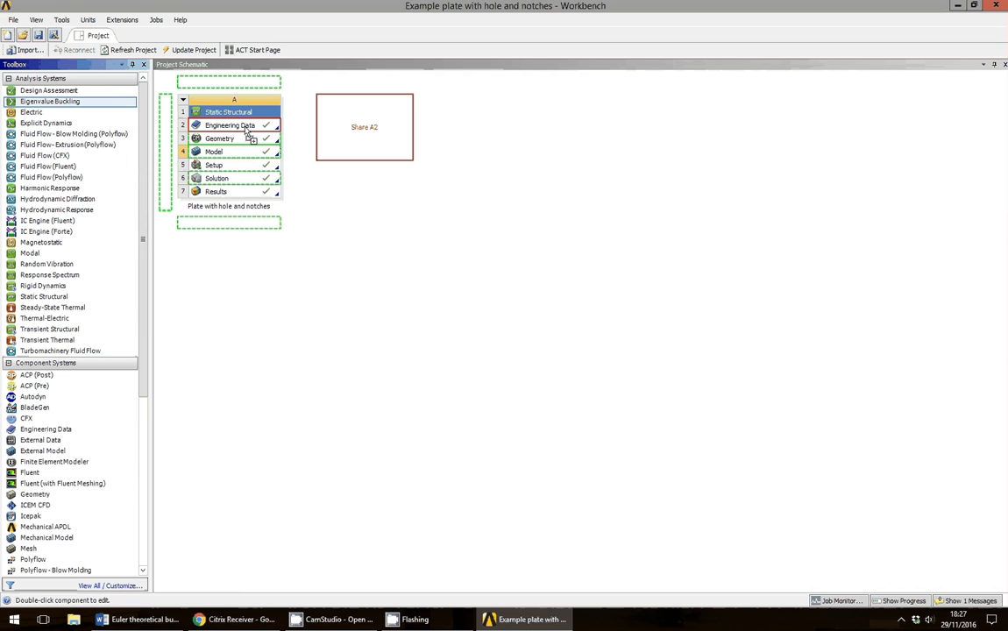
drag(248, 131, 239, 180)
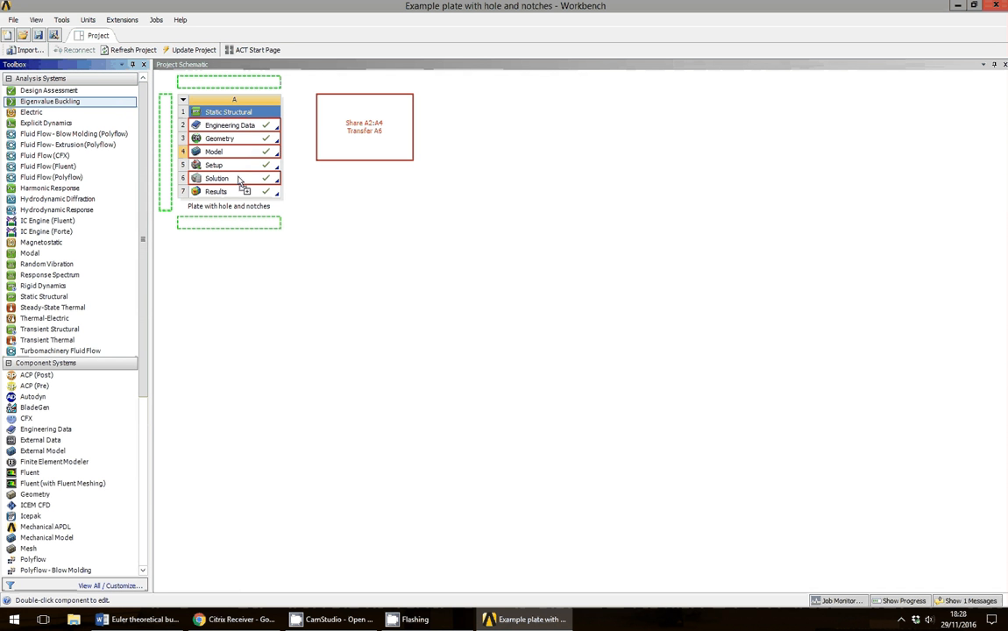
drag(239, 180, 240, 180)
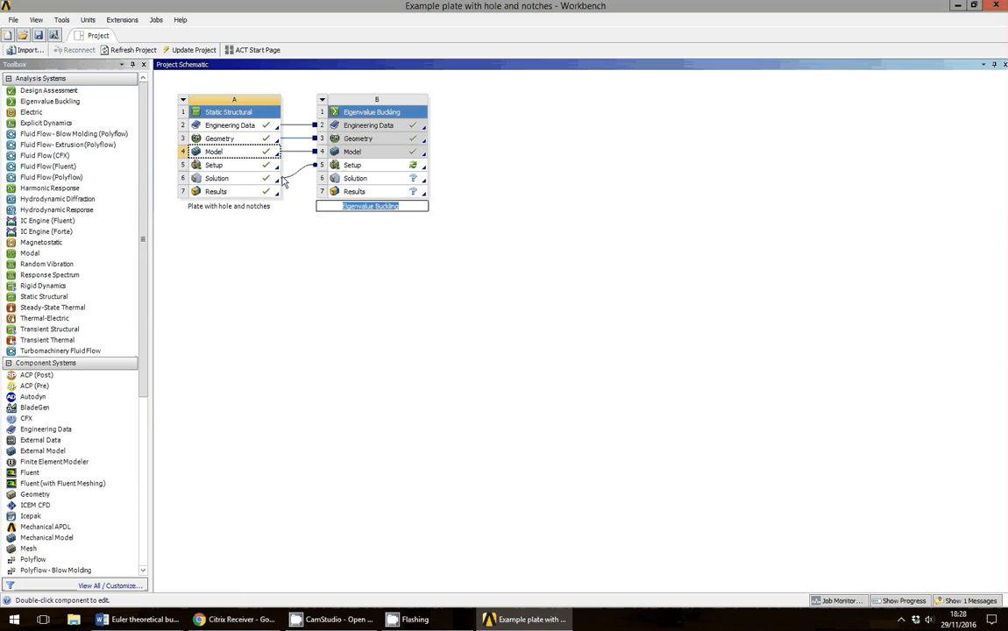
double_click(375, 169)
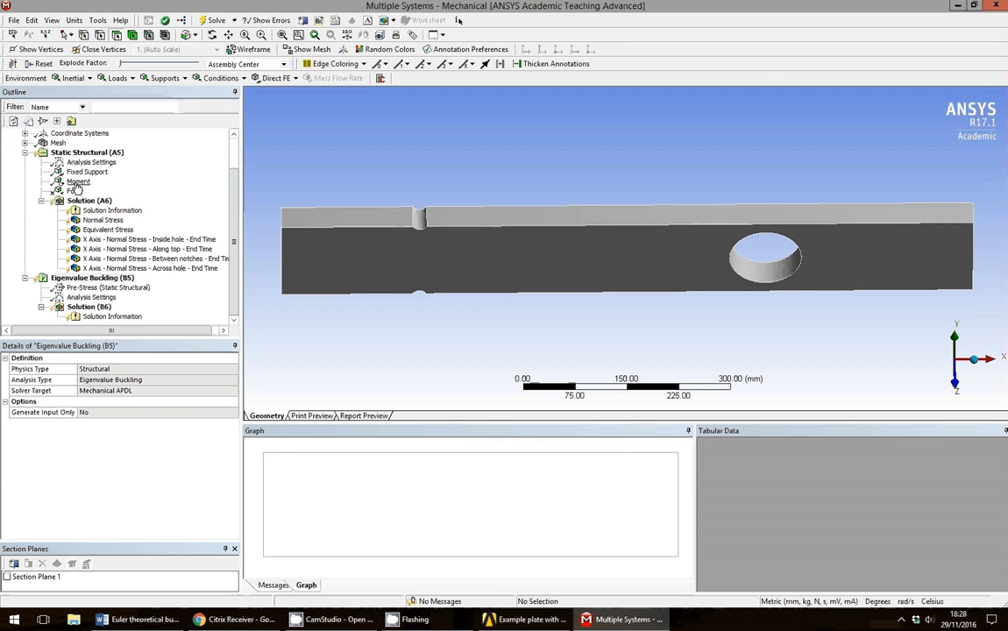
Suppress the Moment, unsuppress the 5.6e+005 N Force, and view the mesh isometrically.
click(77, 182)
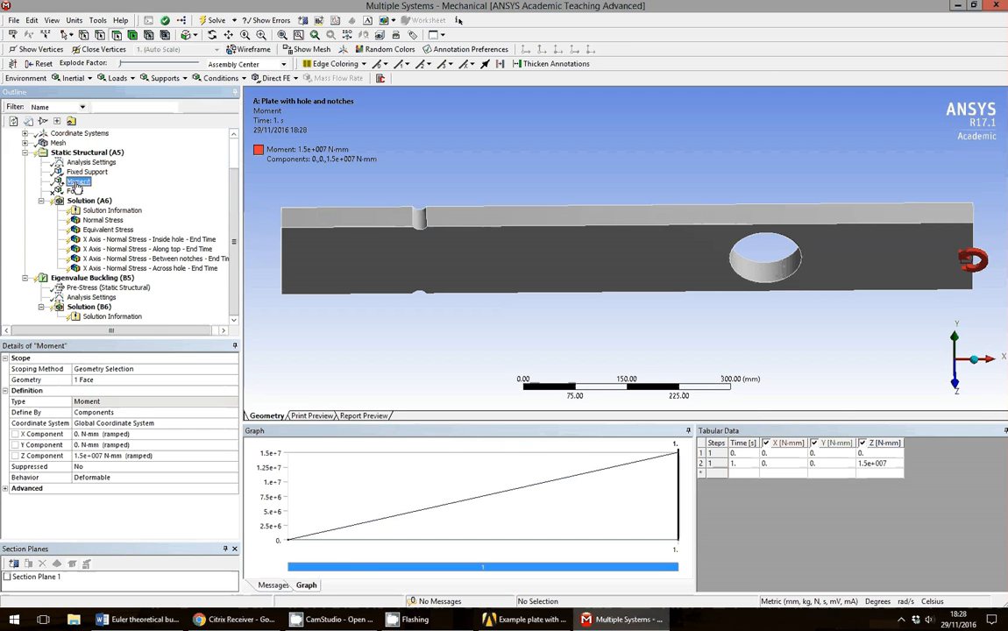
right_click(77, 185)
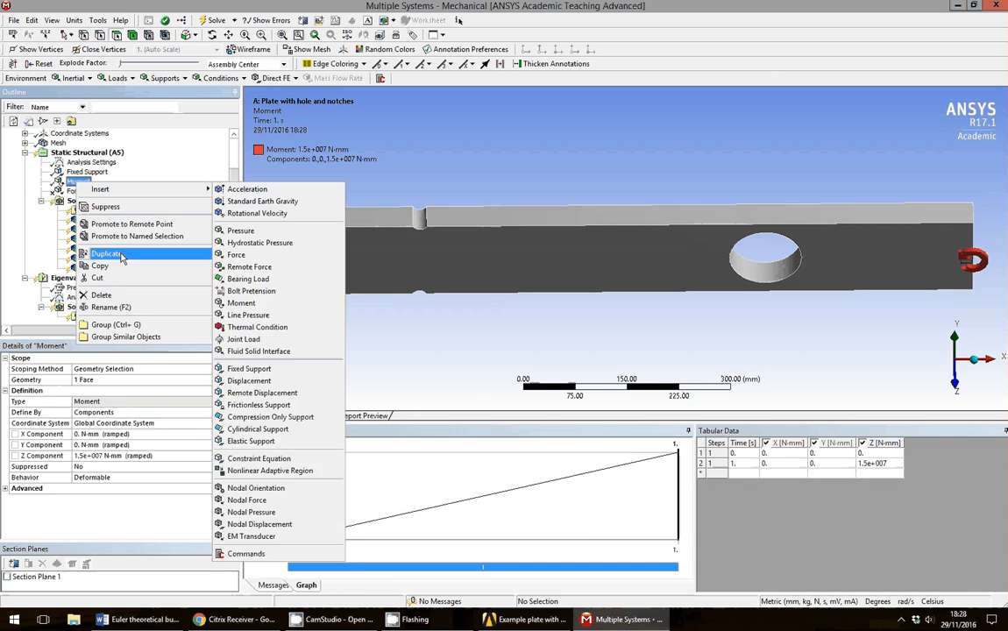
click(105, 207)
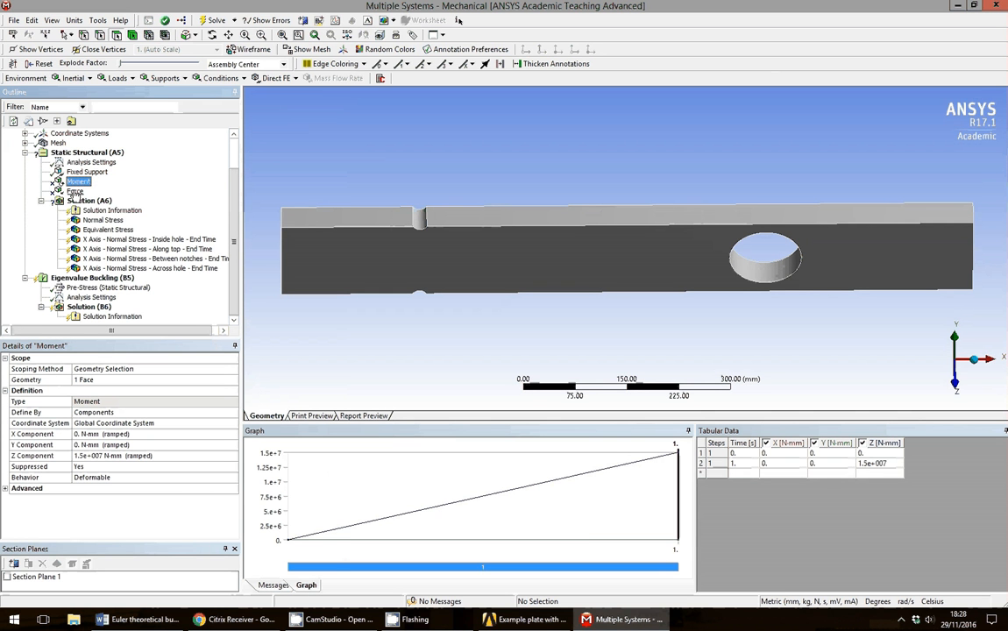
right_click(75, 192)
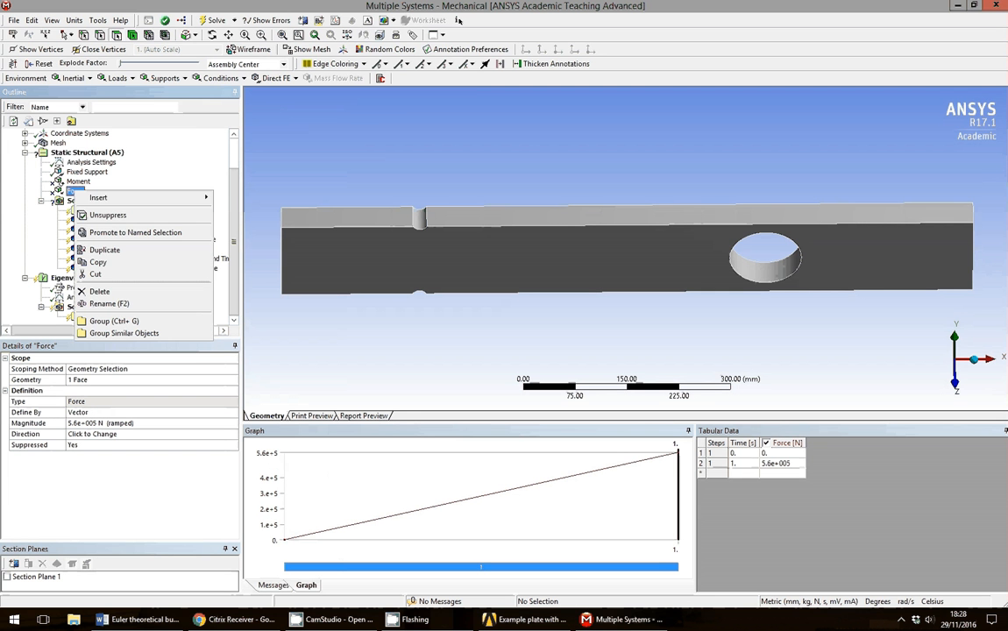
click(107, 216)
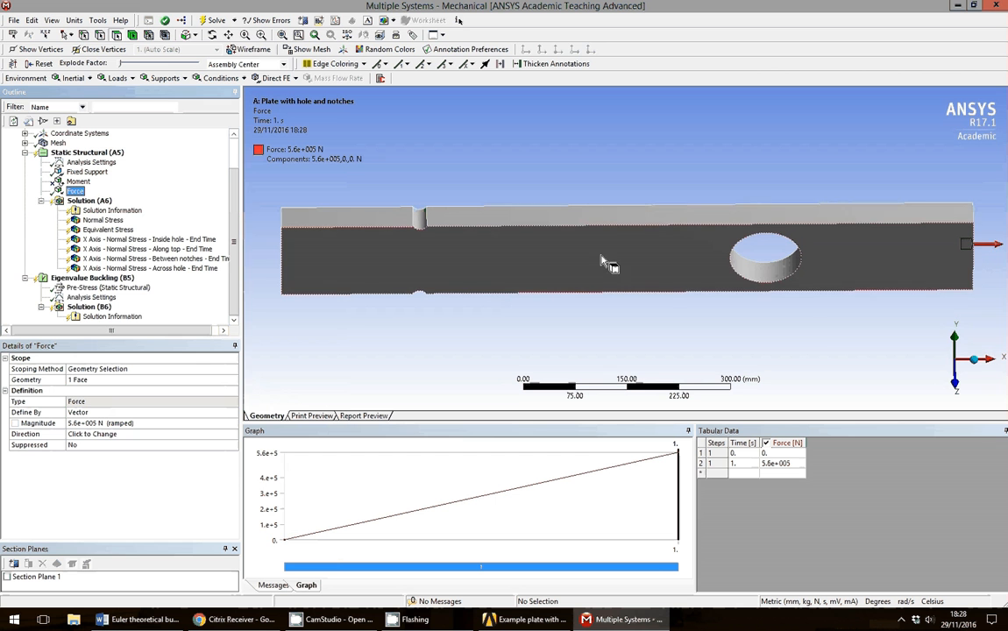
click(975, 360)
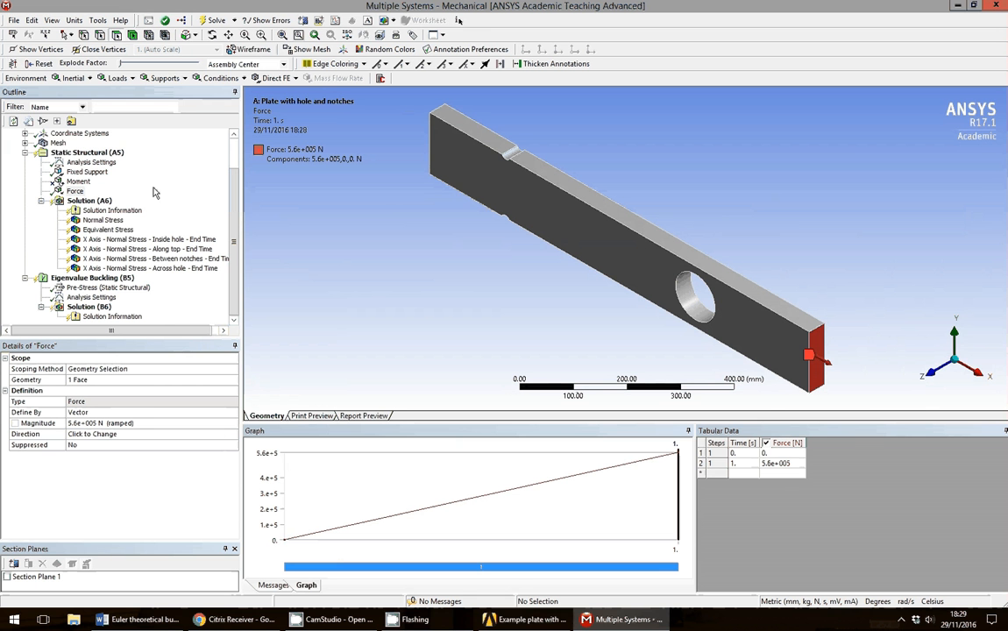
click(57, 142)
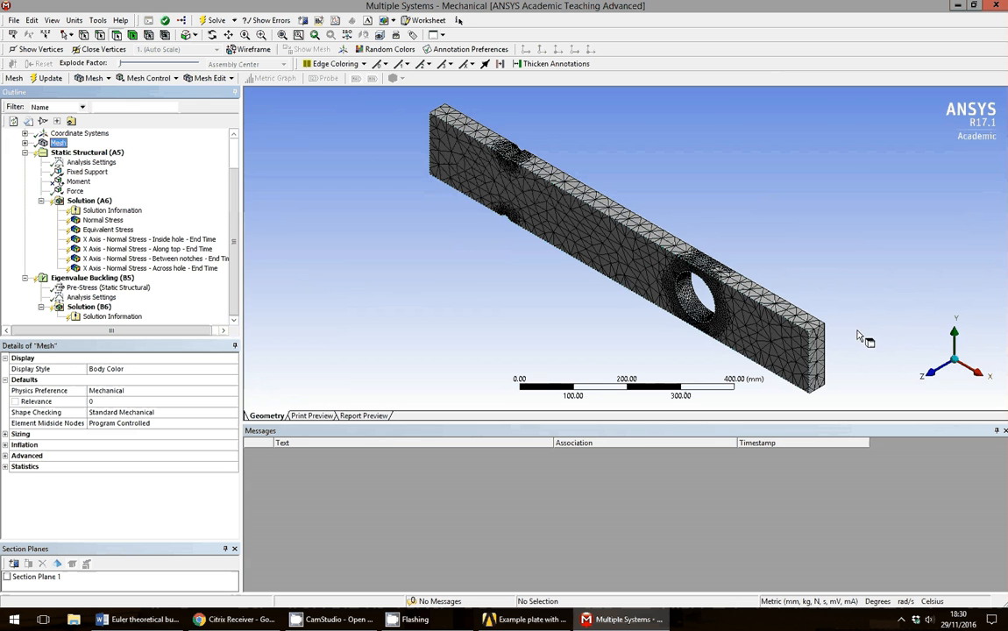
Delete the level-3 mesh Refinement on 3 faces from the Mesh branch.
click(936, 373)
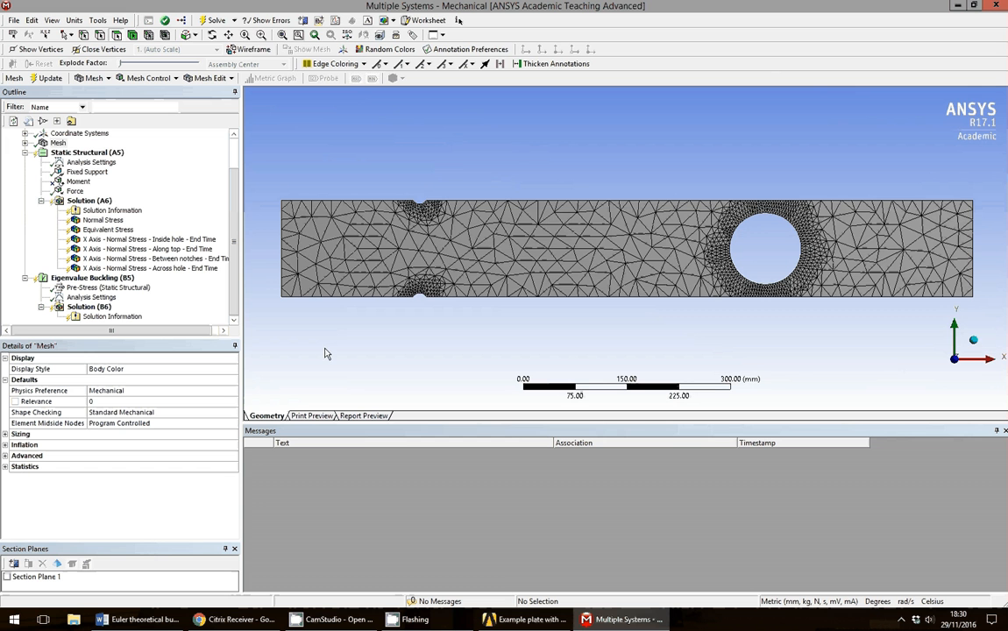
right_click(57, 144)
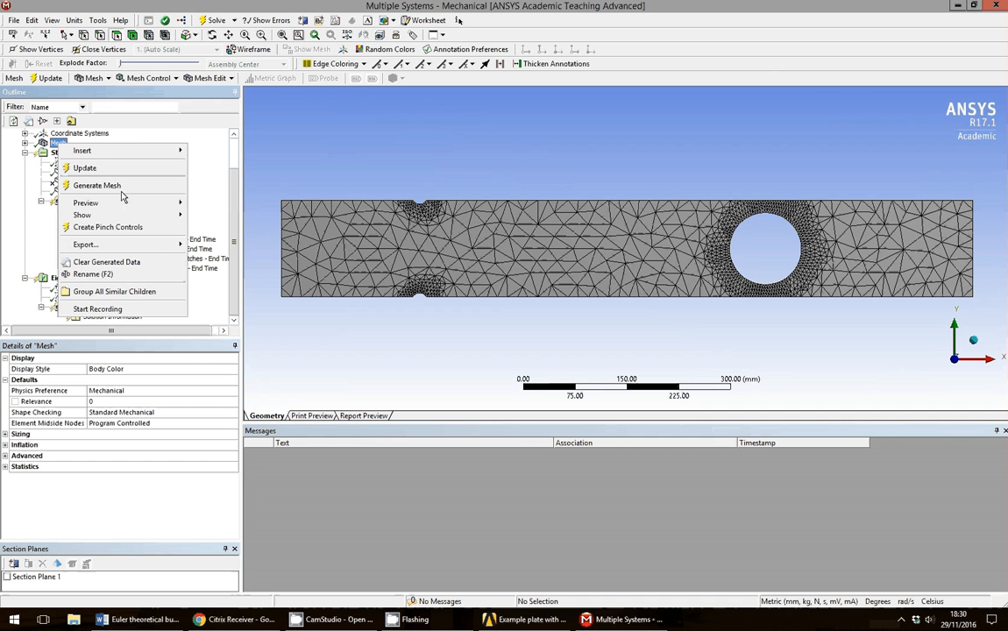
click(24, 144)
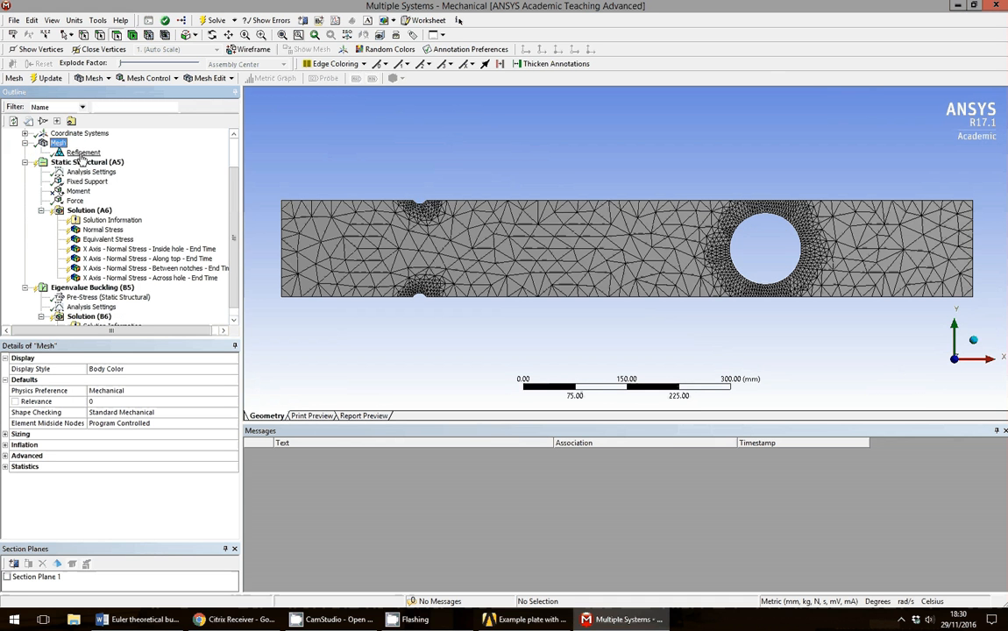
right_click(80, 154)
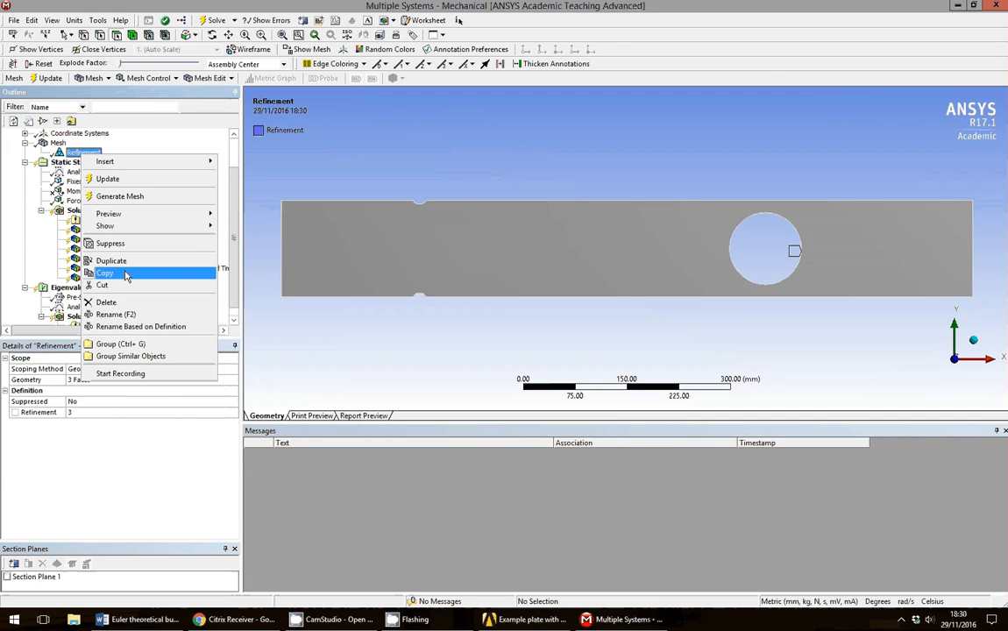
click(122, 301)
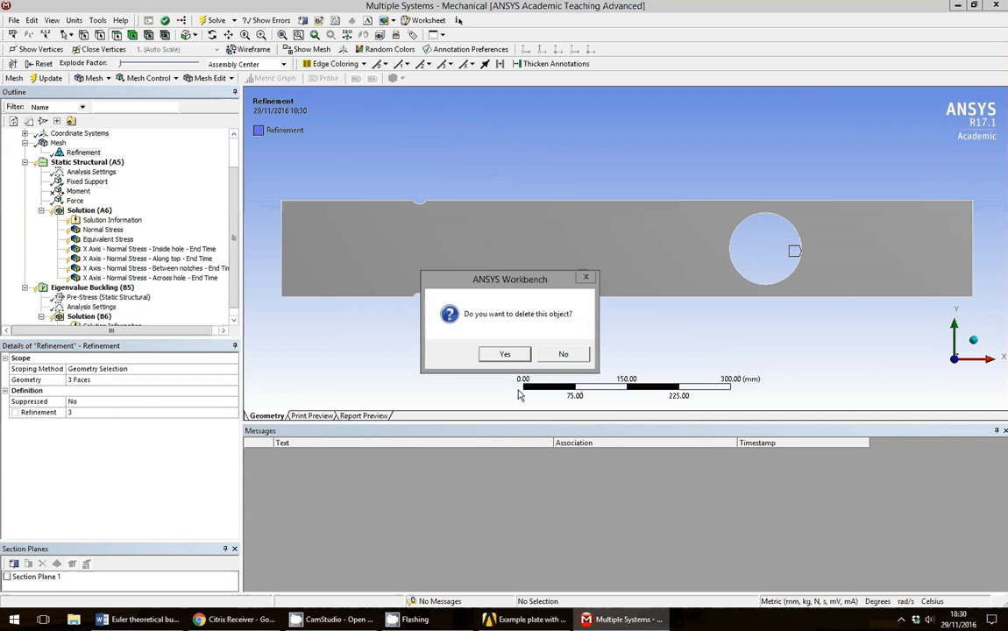
click(507, 355)
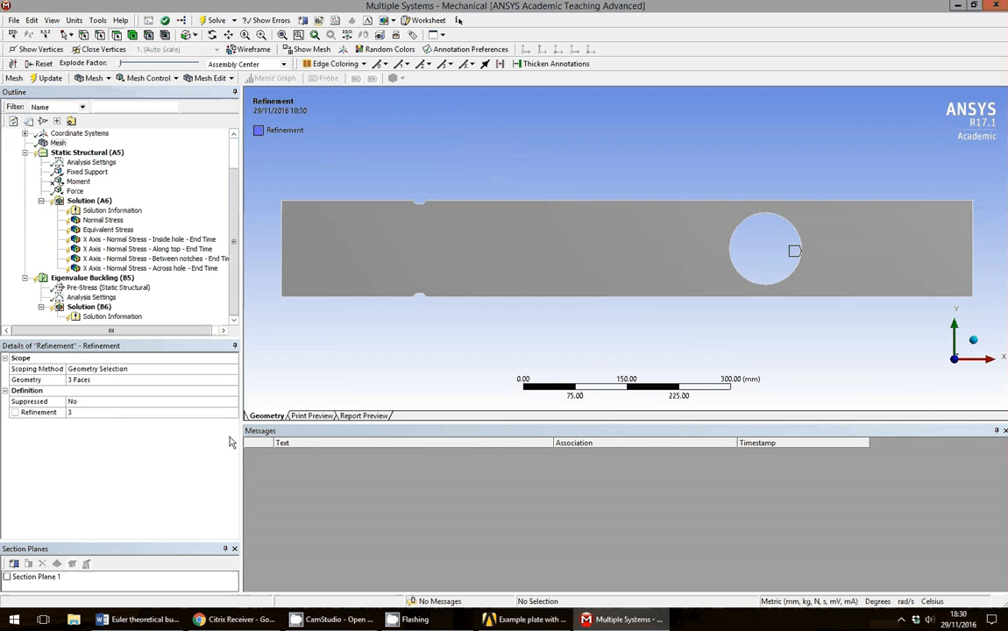
click(57, 143)
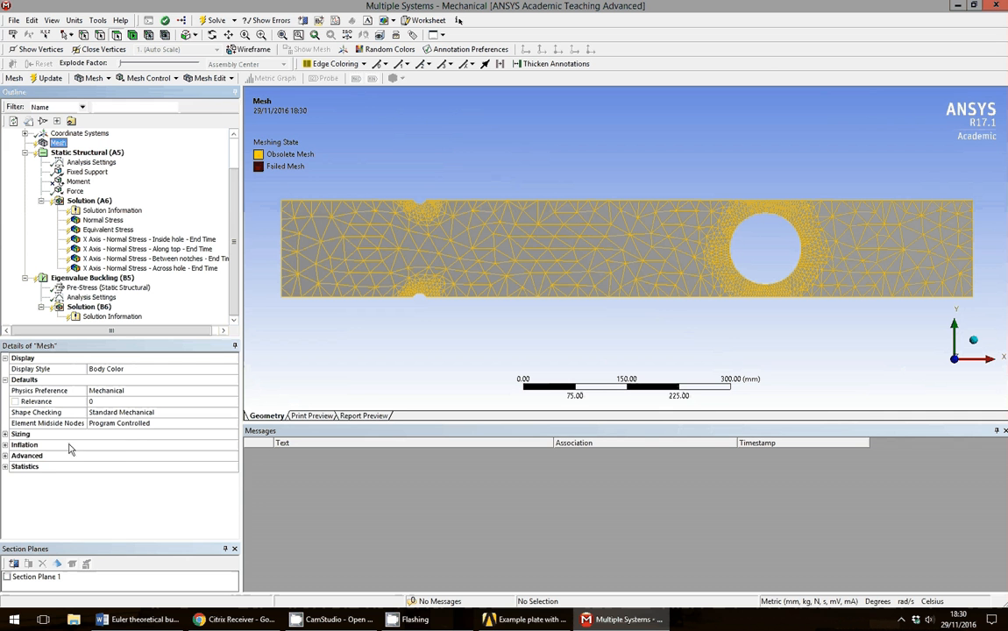
Set the mesh Sizing Relevance Center to Fine and regenerate the mesh.
click(6, 435)
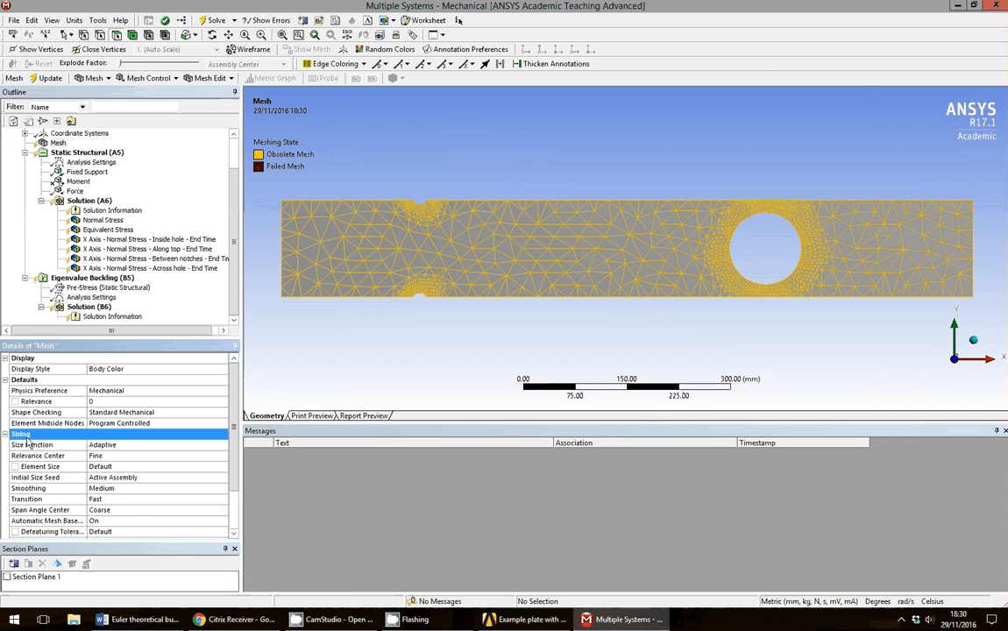
click(39, 456)
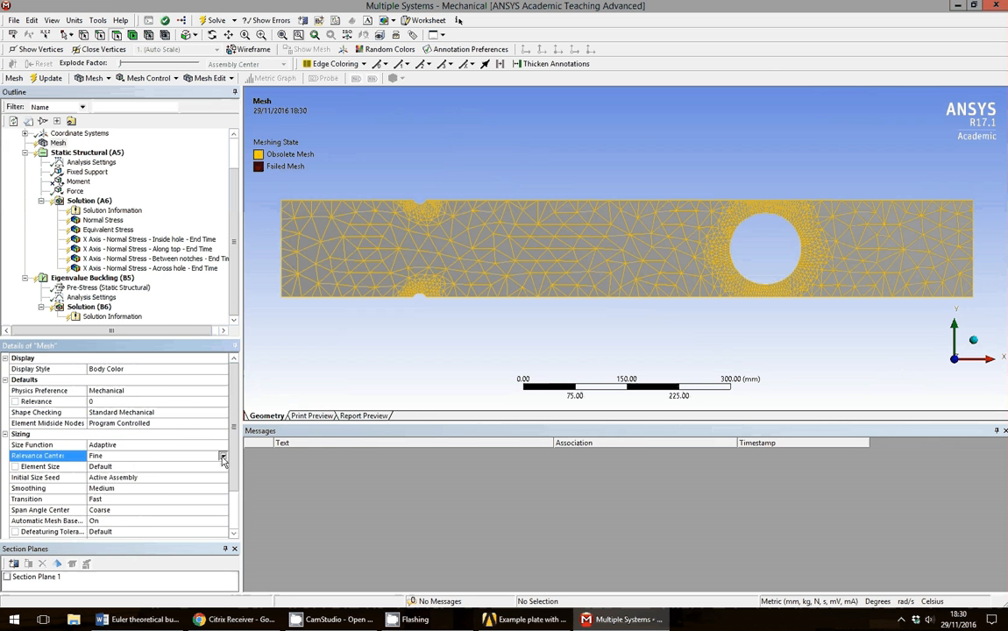
click(222, 456)
click(163, 473)
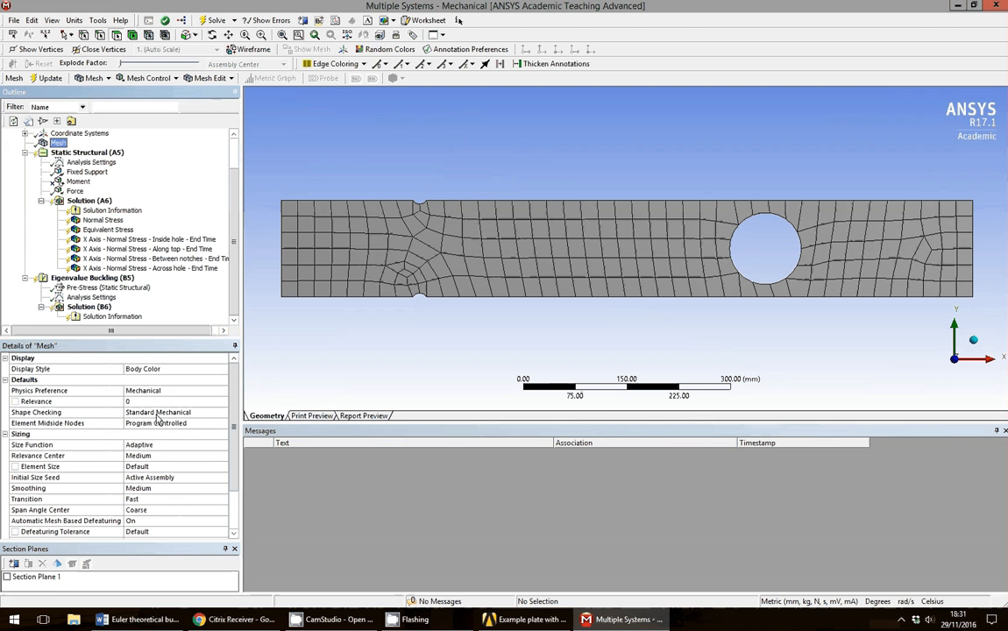
click(156, 458)
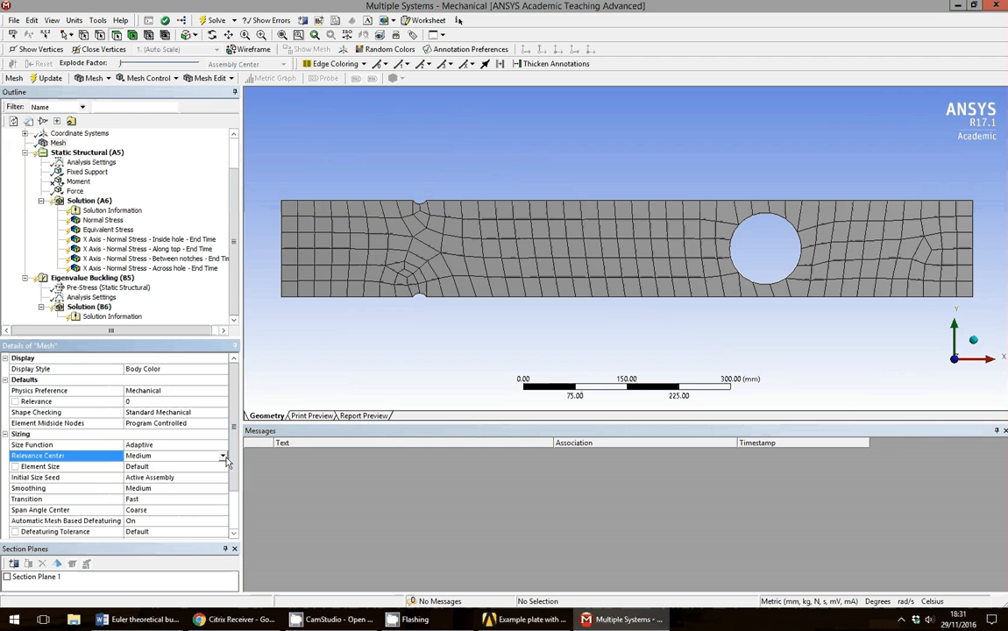
click(223, 457)
click(175, 481)
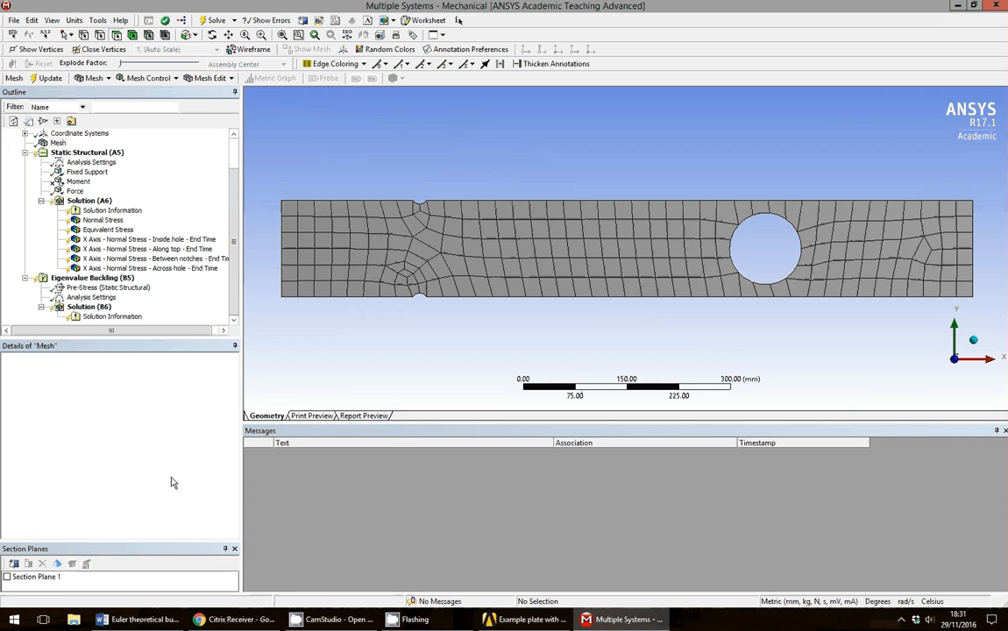
click(48, 79)
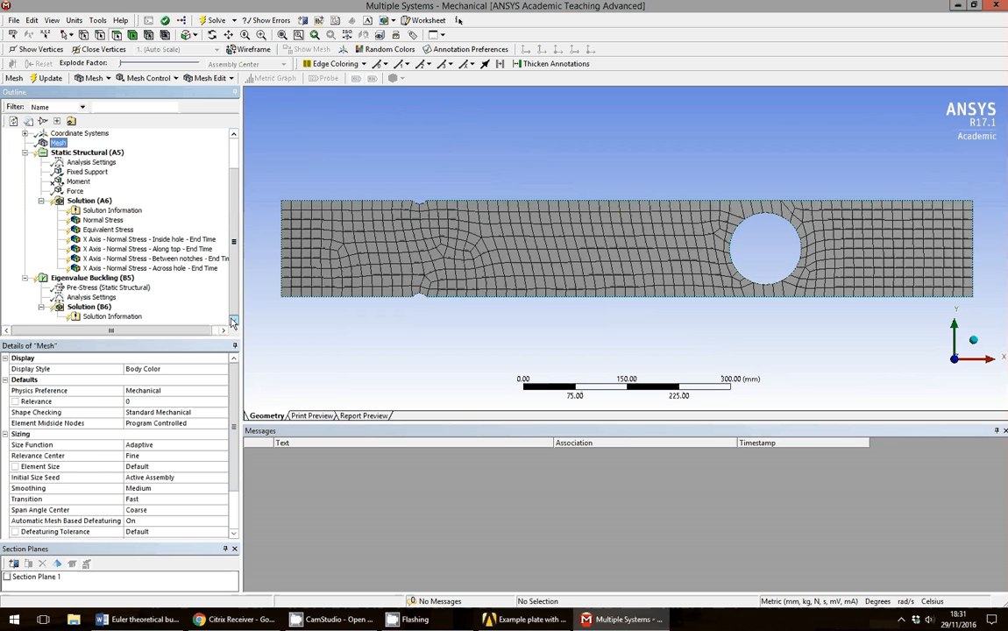
click(74, 189)
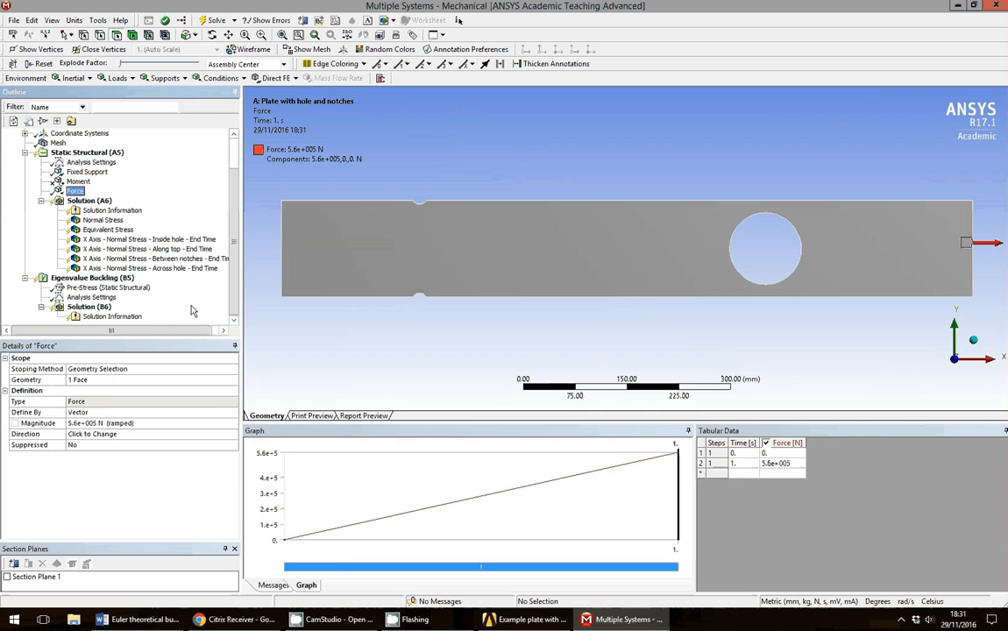
Edit Max Modes to Find in the buckling Analysis Settings to request more than 2 modes.
click(117, 278)
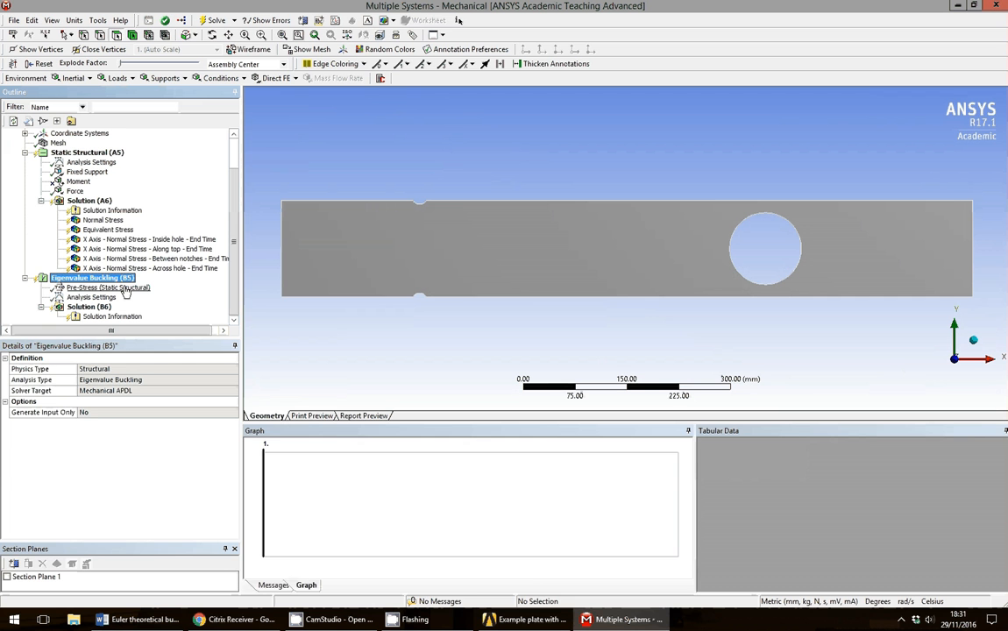
click(124, 289)
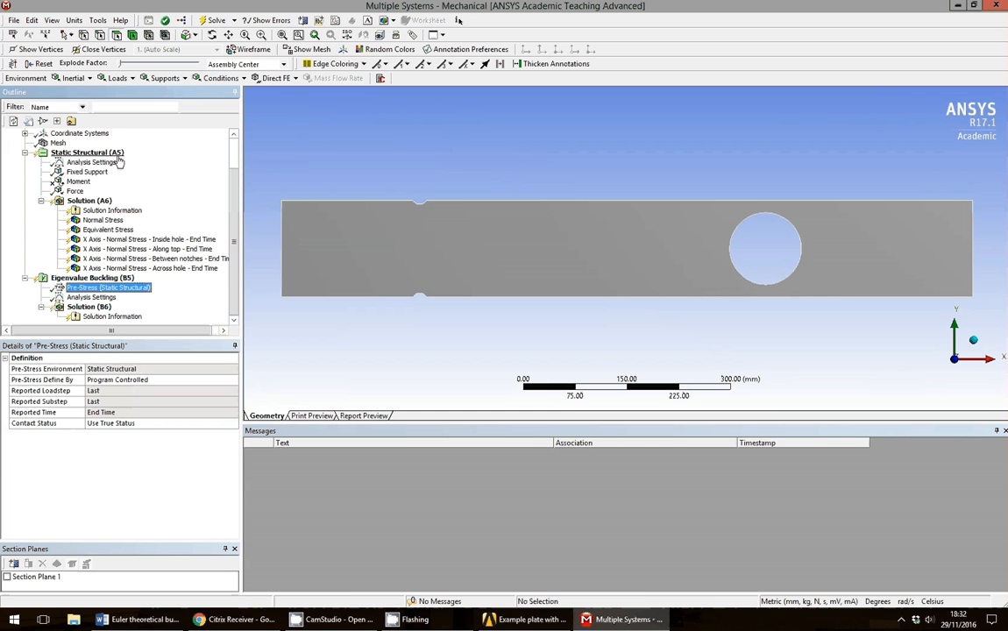
click(111, 298)
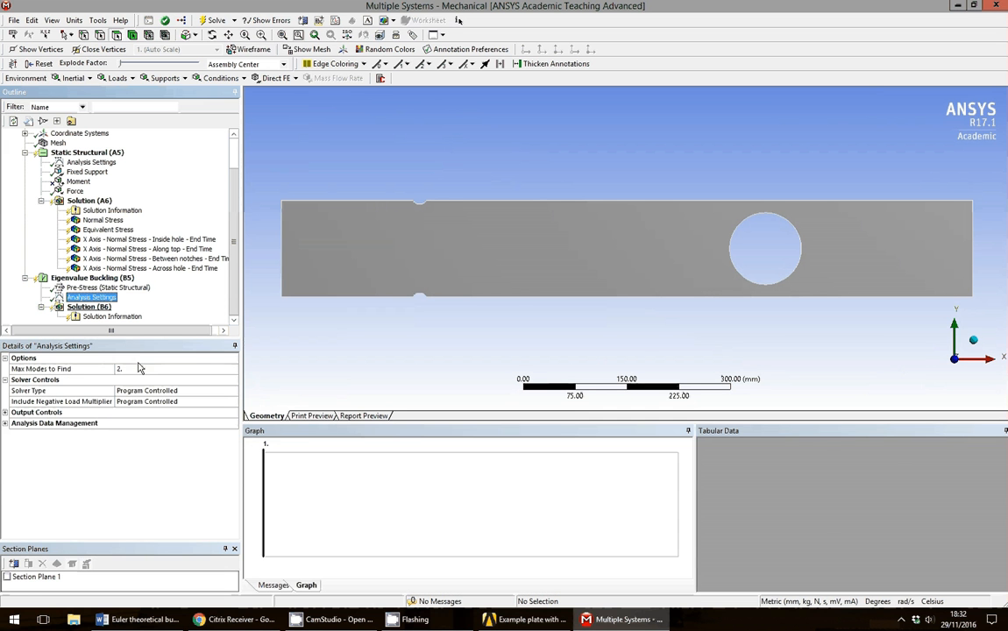
click(136, 369)
text(3)
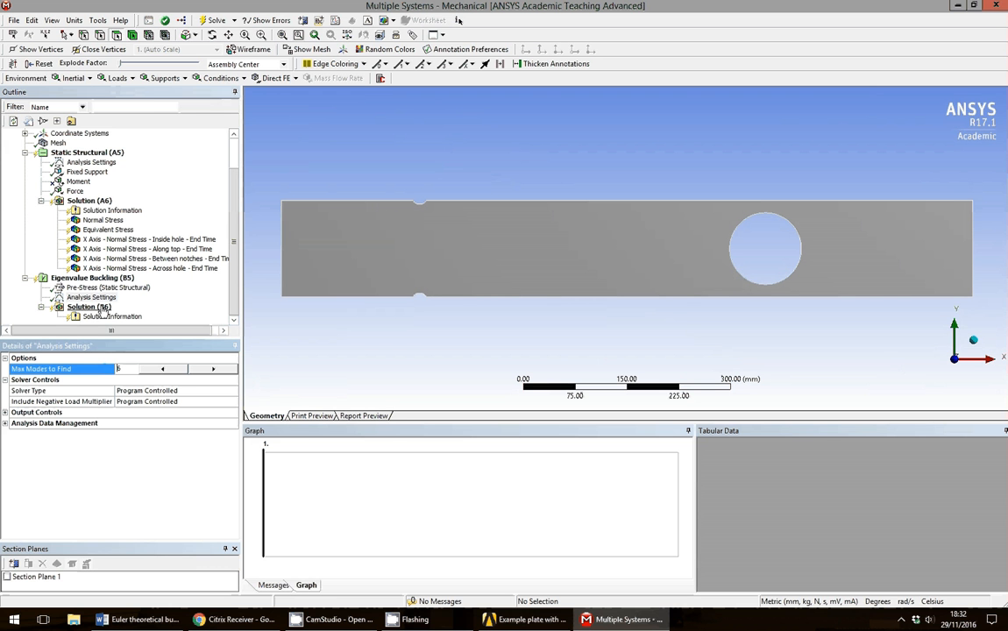
Insert two Total Deformation results under Solution (B6), for modes 1 and 2.
click(103, 310)
right_click(102, 311)
mouse_move(175, 313)
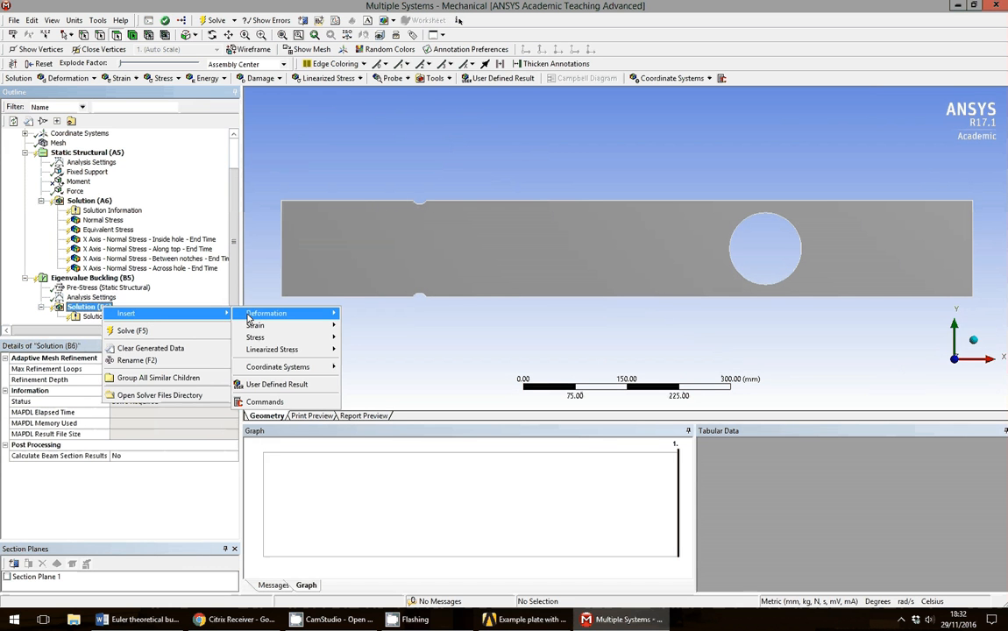
mouse_move(258, 319)
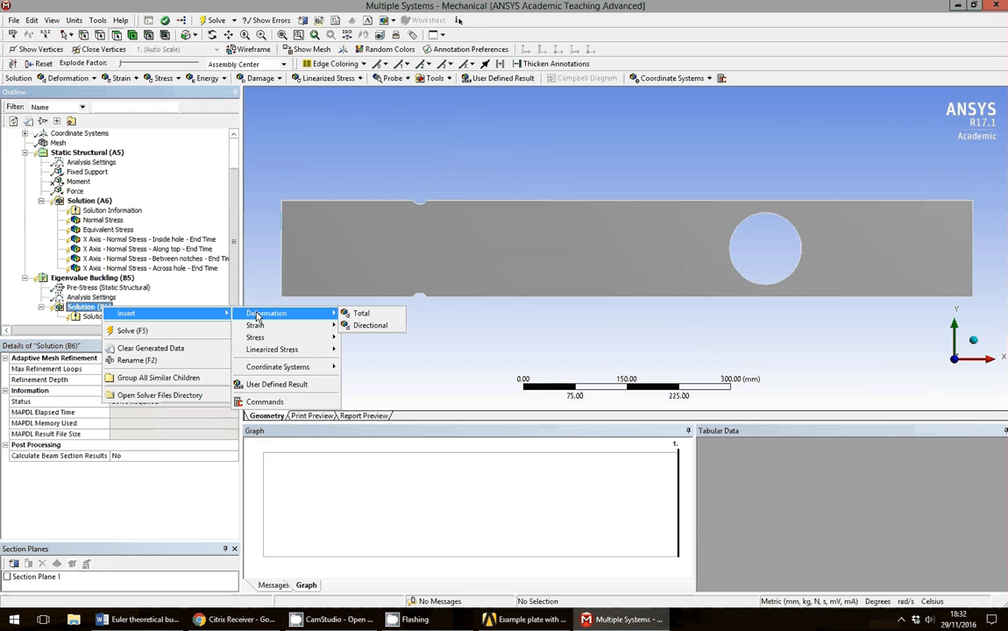
click(361, 314)
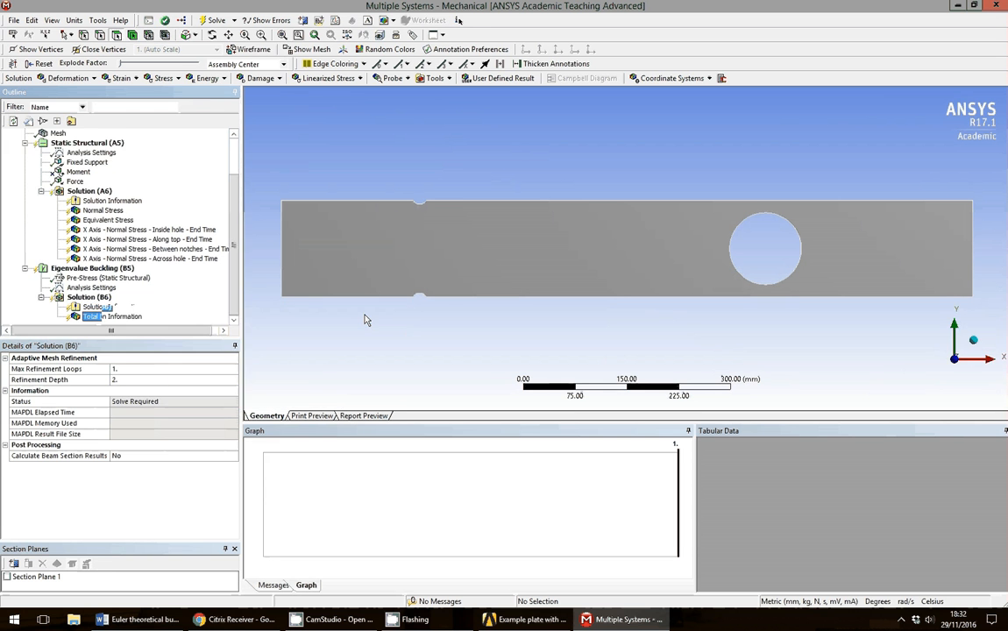
click(88, 297)
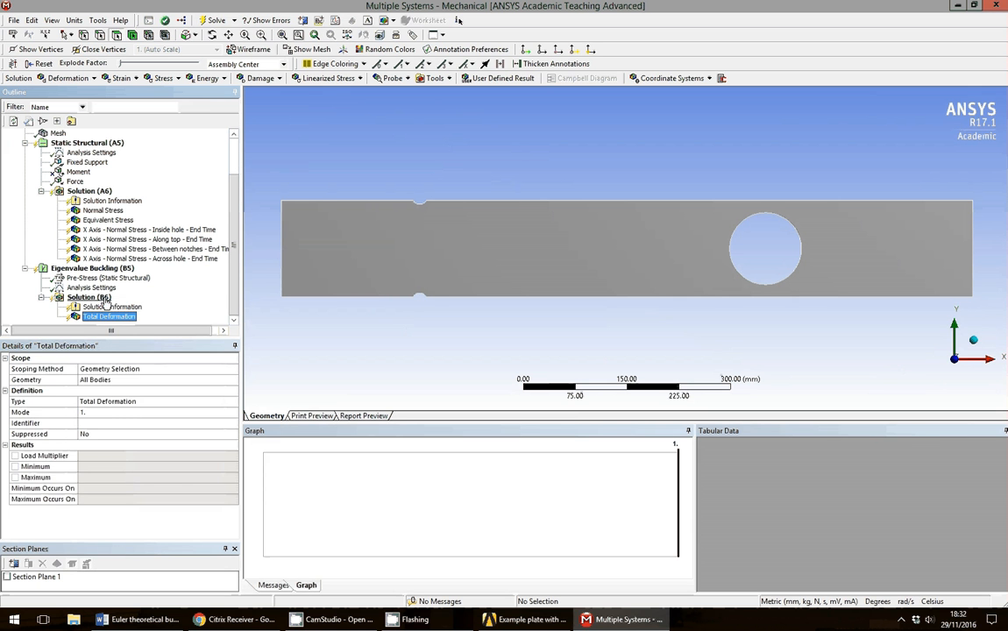
right_click(106, 299)
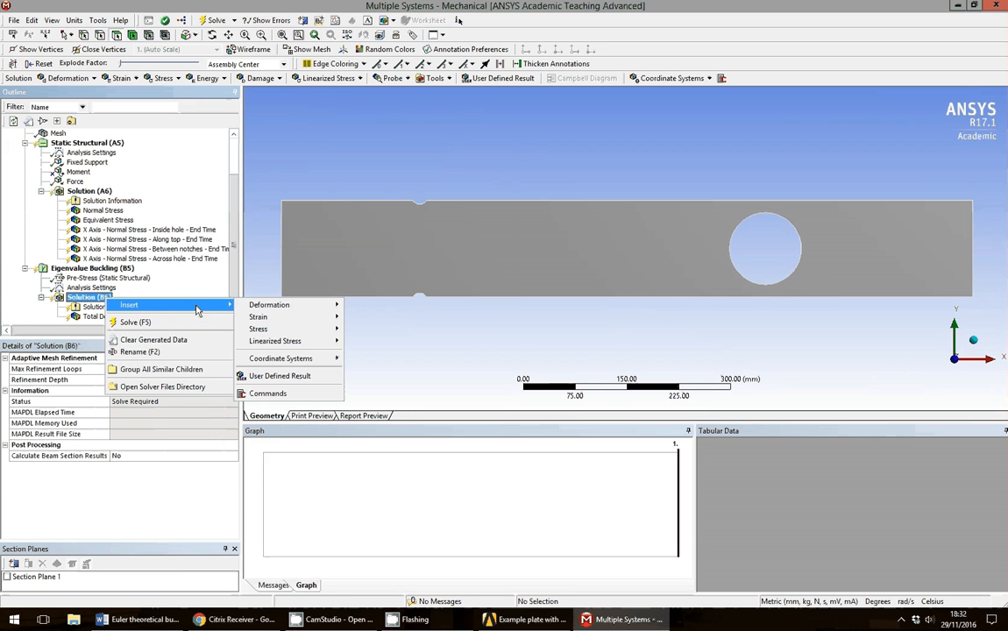
mouse_move(281, 308)
click(361, 304)
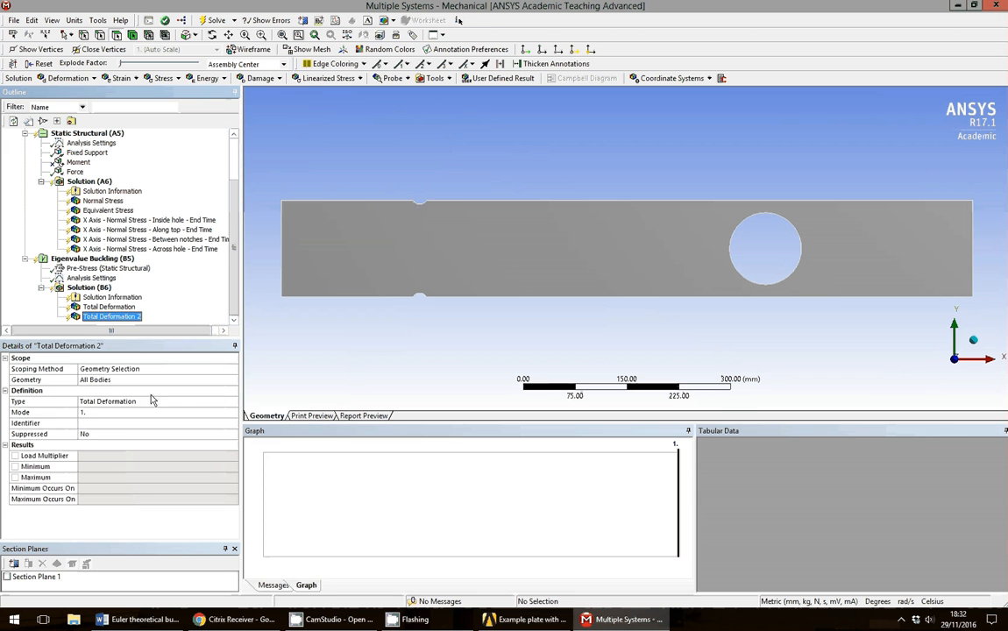
click(119, 413)
text(2)
key(Return)
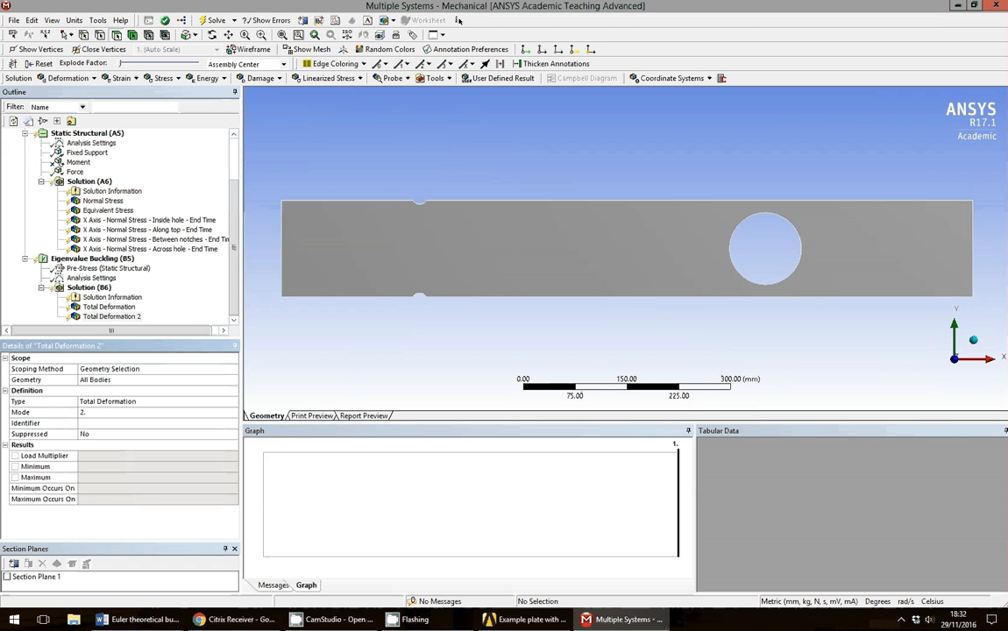
Add Total Deformation results for modes 3 and 4.
click(98, 289)
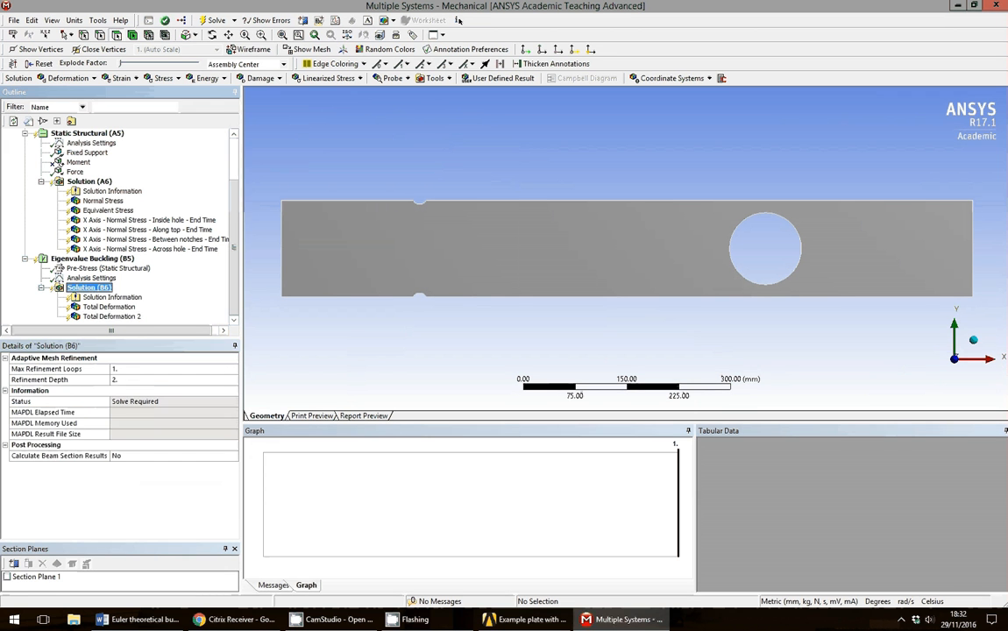
right_click(102, 290)
mouse_move(123, 295)
mouse_move(256, 298)
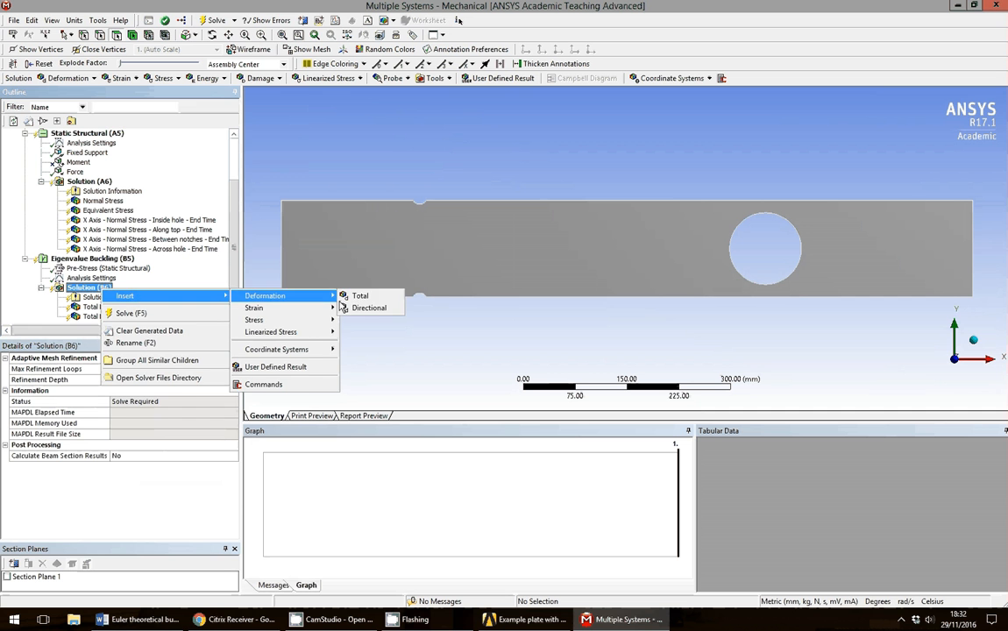
click(359, 295)
click(114, 413)
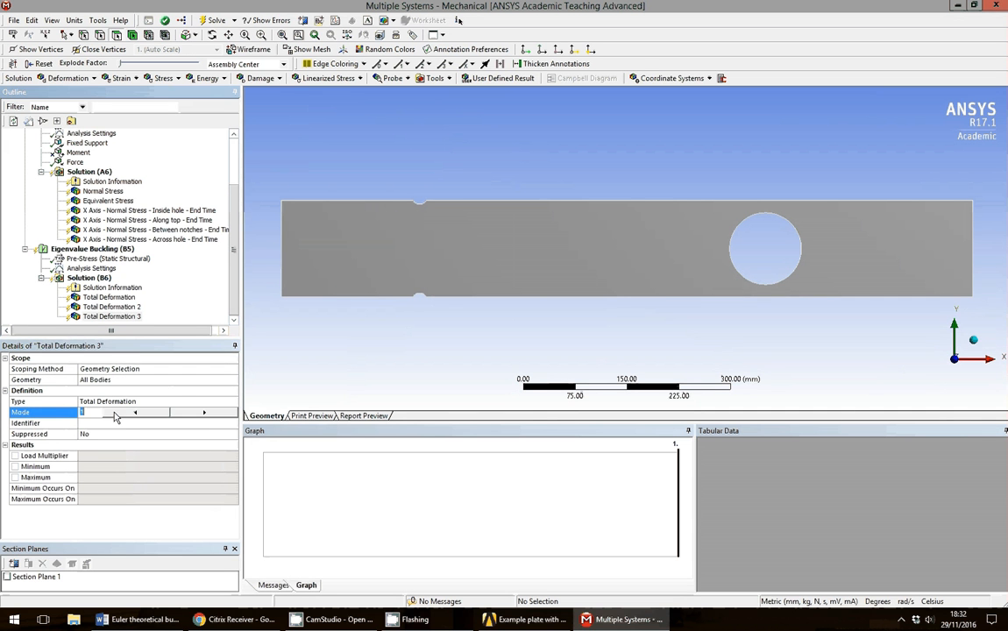
text(3.)
key(Return)
click(98, 278)
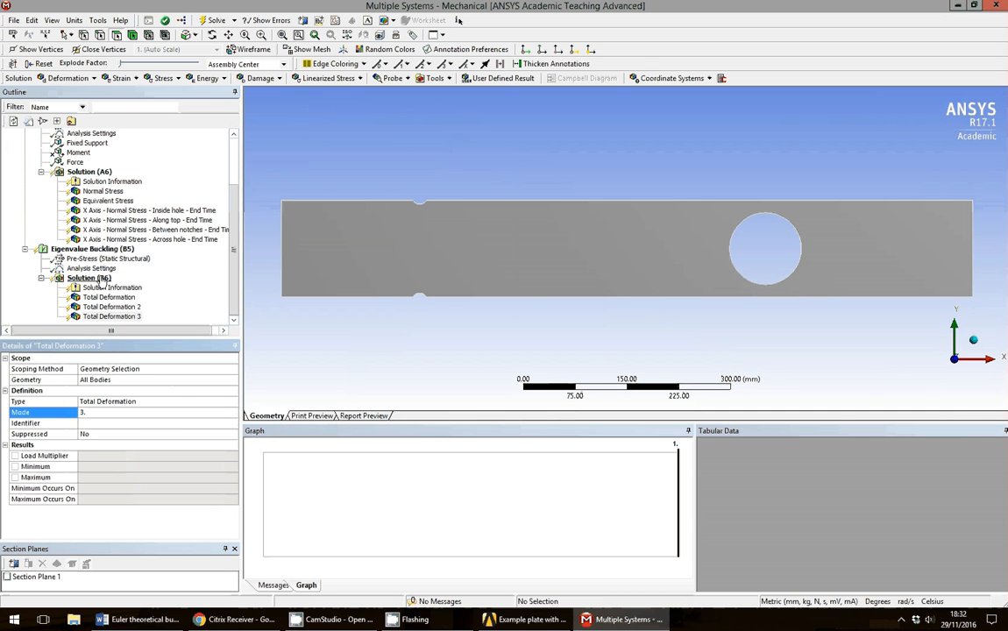
right_click(102, 278)
mouse_move(180, 283)
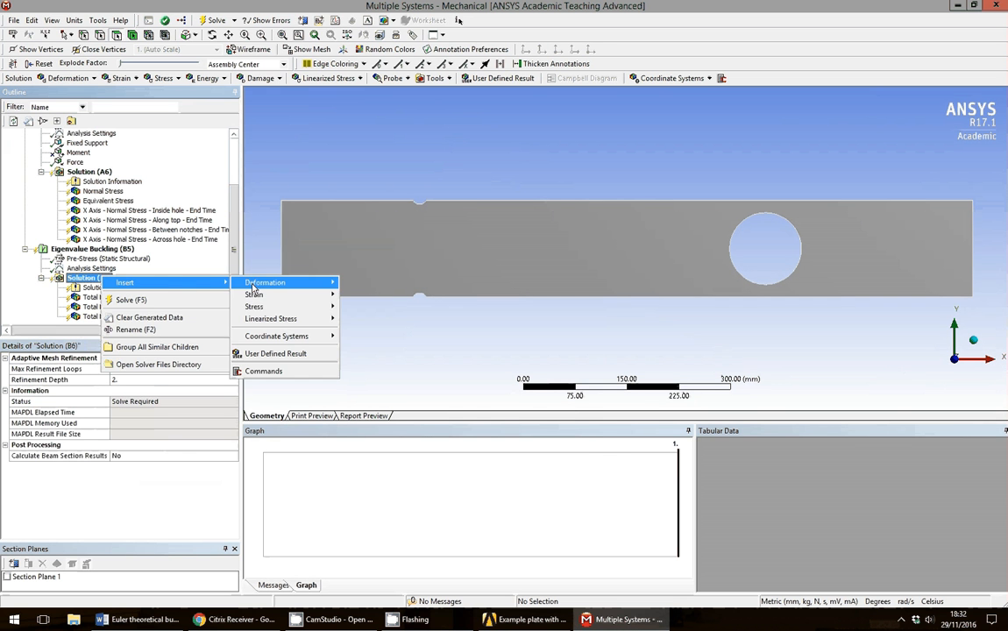
mouse_move(289, 281)
click(354, 282)
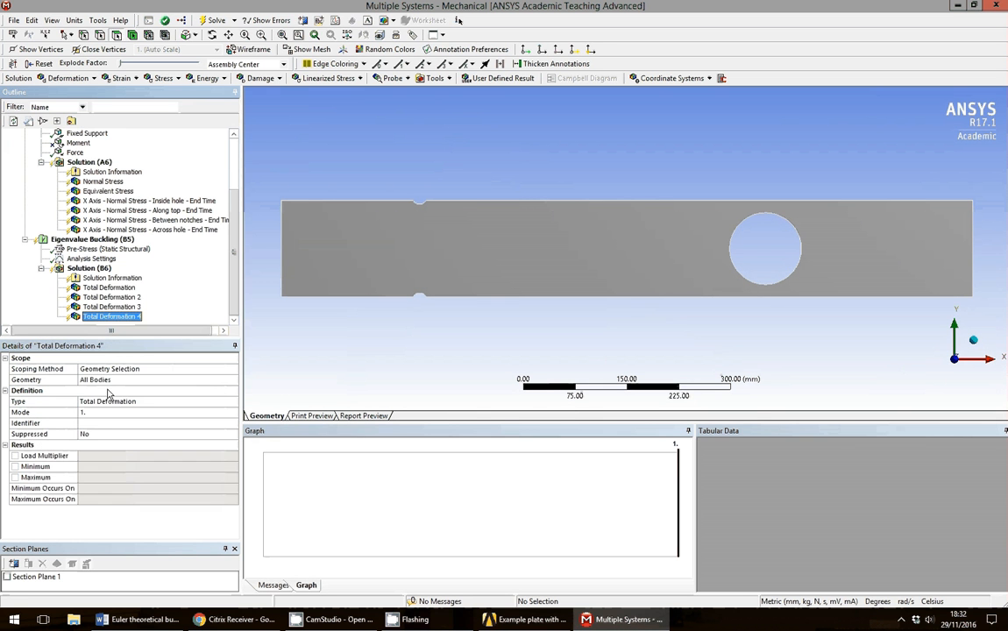
click(91, 413)
text(4)
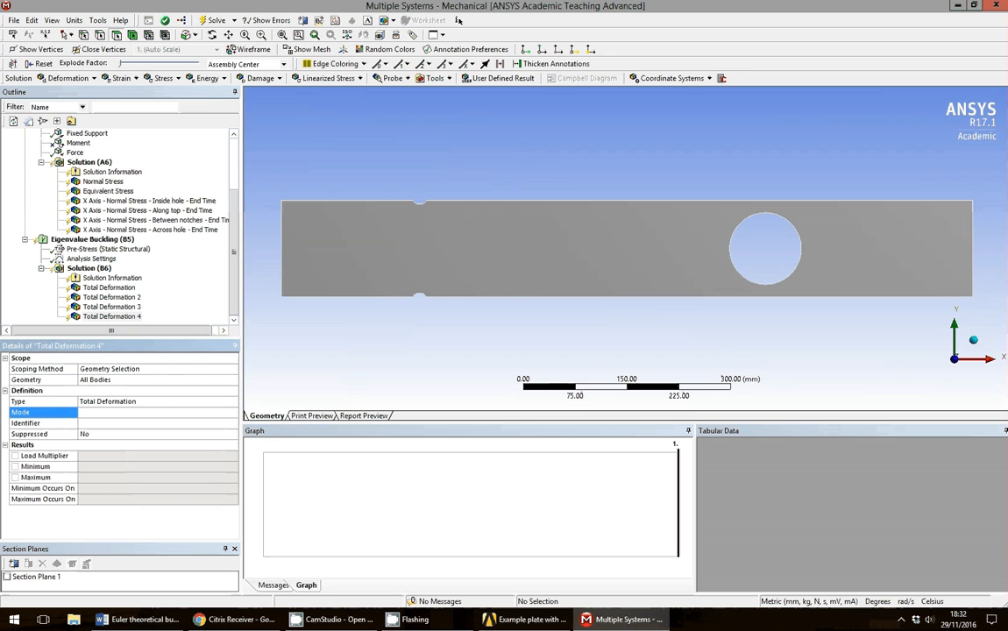
key(Return)
Add Total Deformation results for modes 5 and 6.
right_click(110, 279)
click(98, 268)
right_click(103, 269)
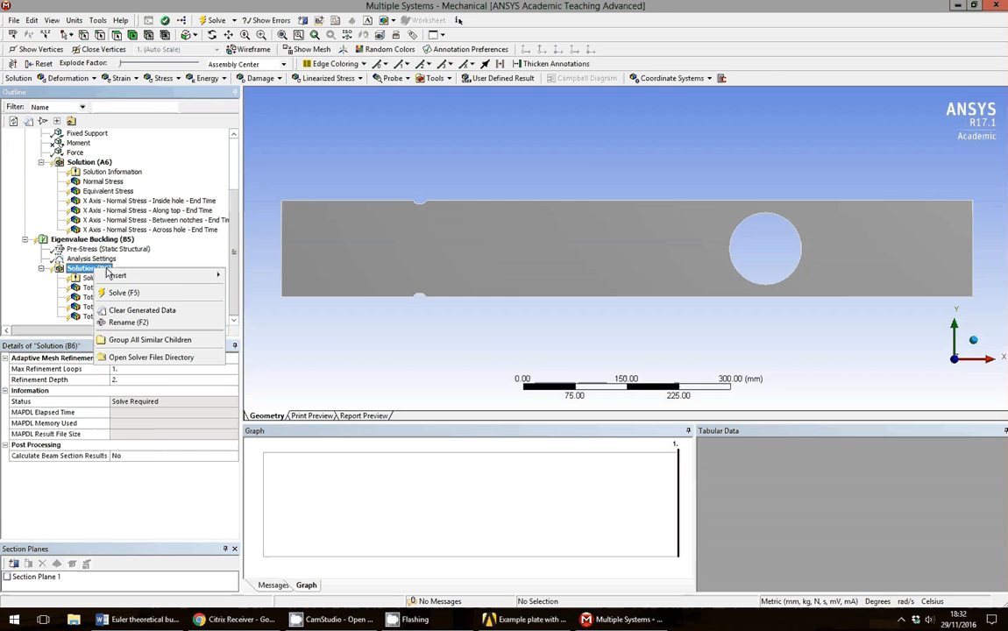
mouse_move(114, 276)
mouse_move(263, 275)
click(346, 275)
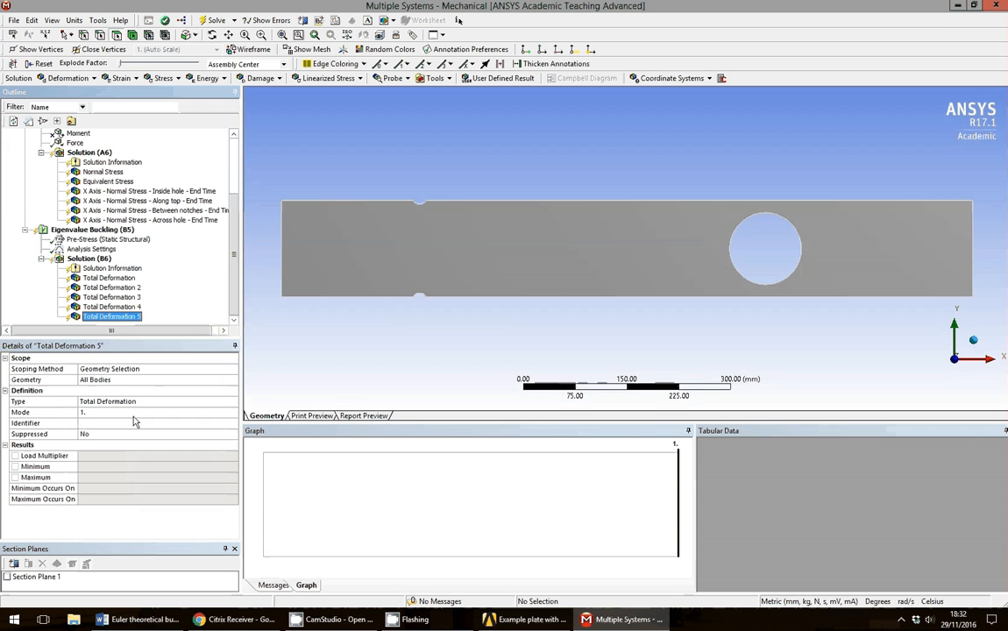
click(131, 412)
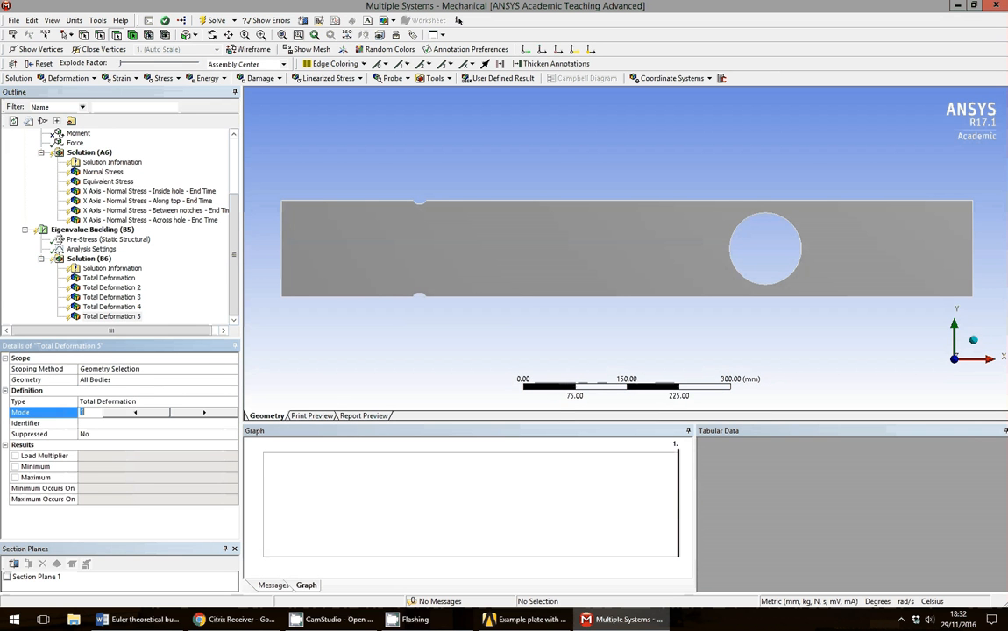
text(5)
key(Return)
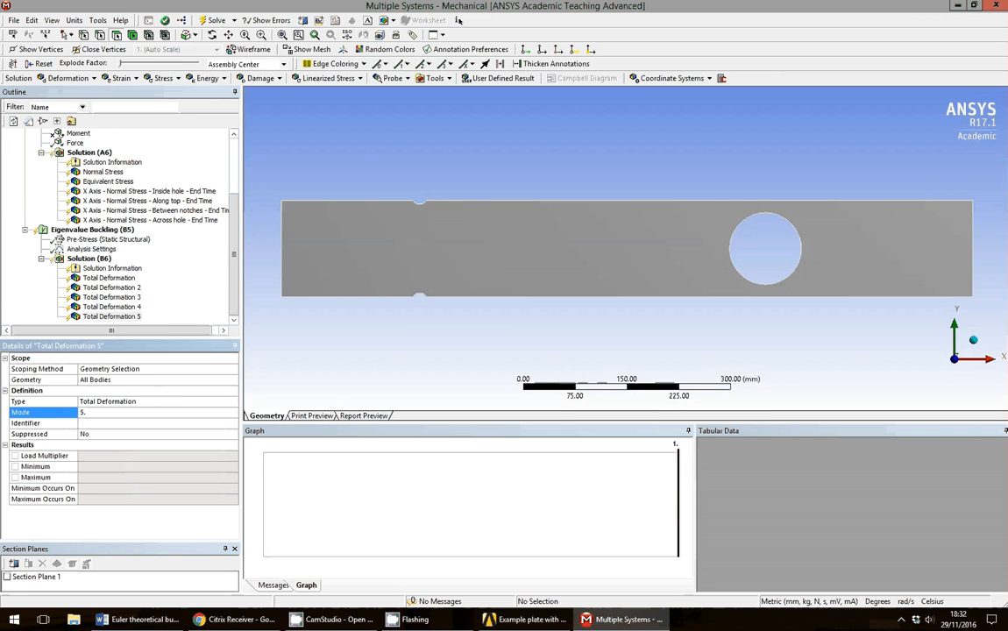
click(102, 250)
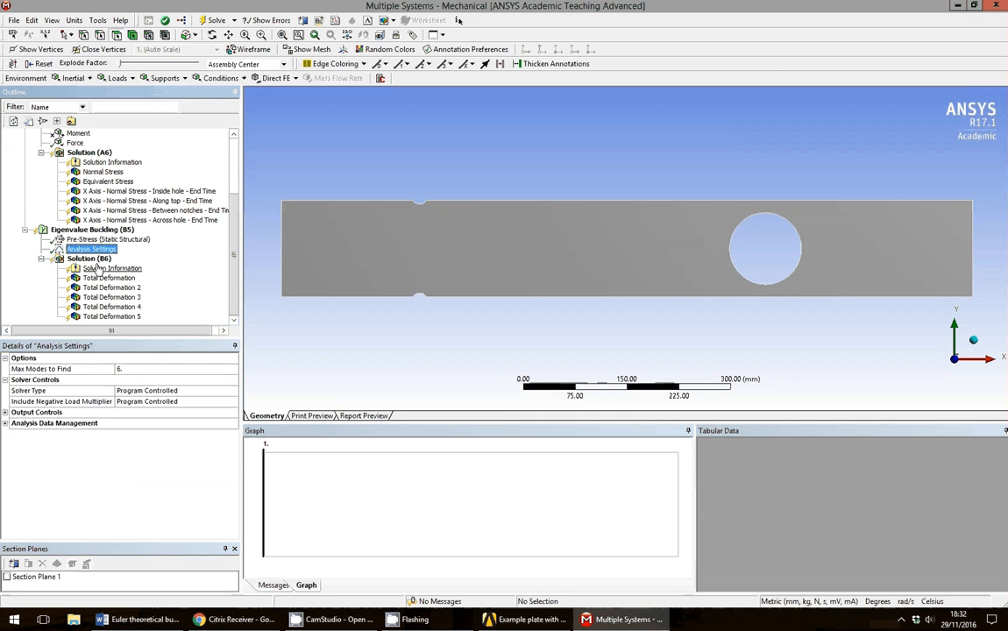
click(88, 259)
right_click(96, 260)
mouse_move(213, 265)
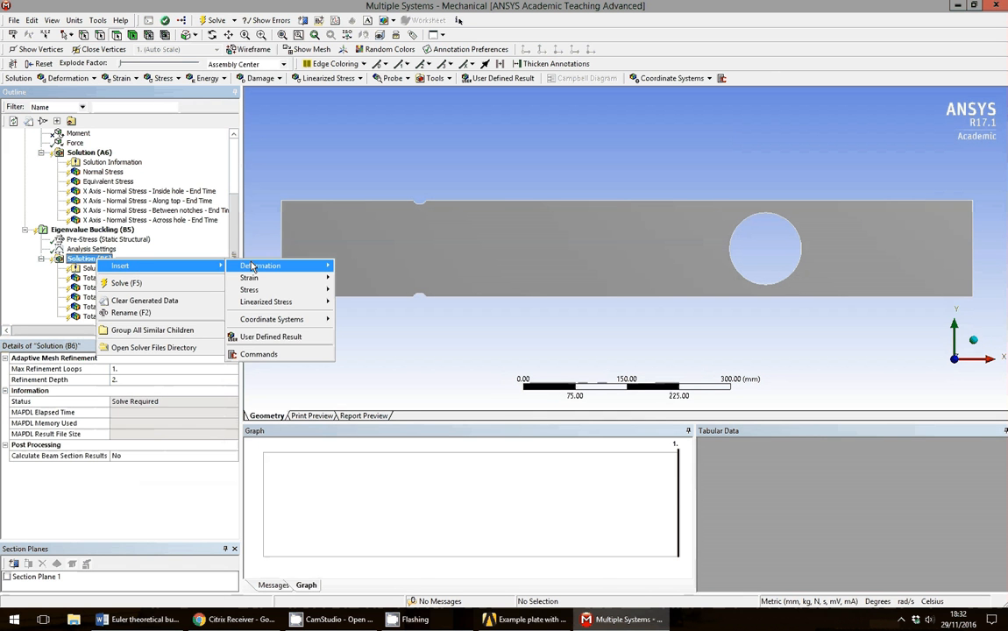
mouse_move(251, 265)
click(354, 266)
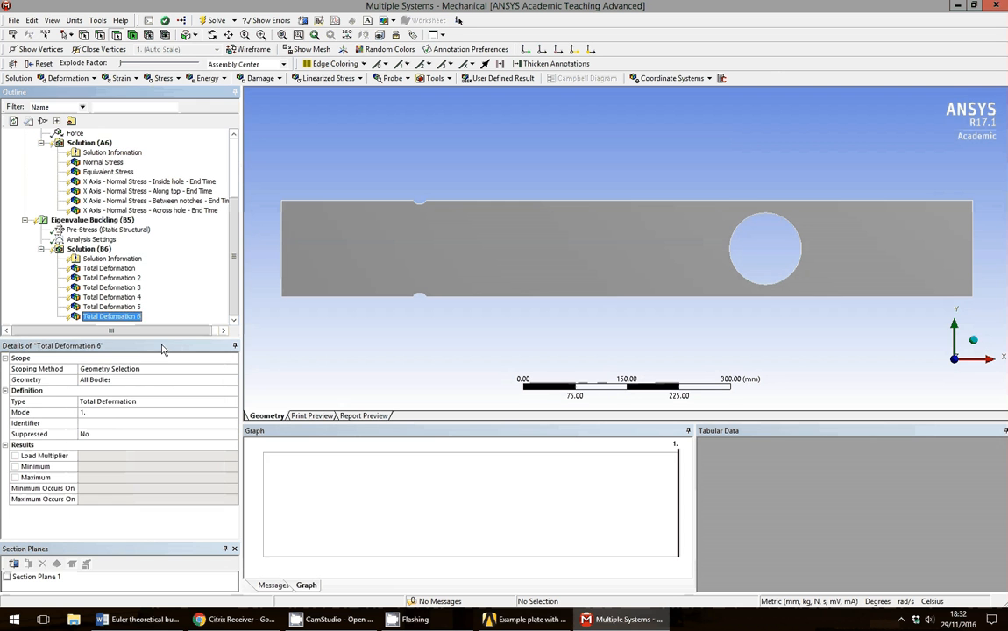
click(106, 415)
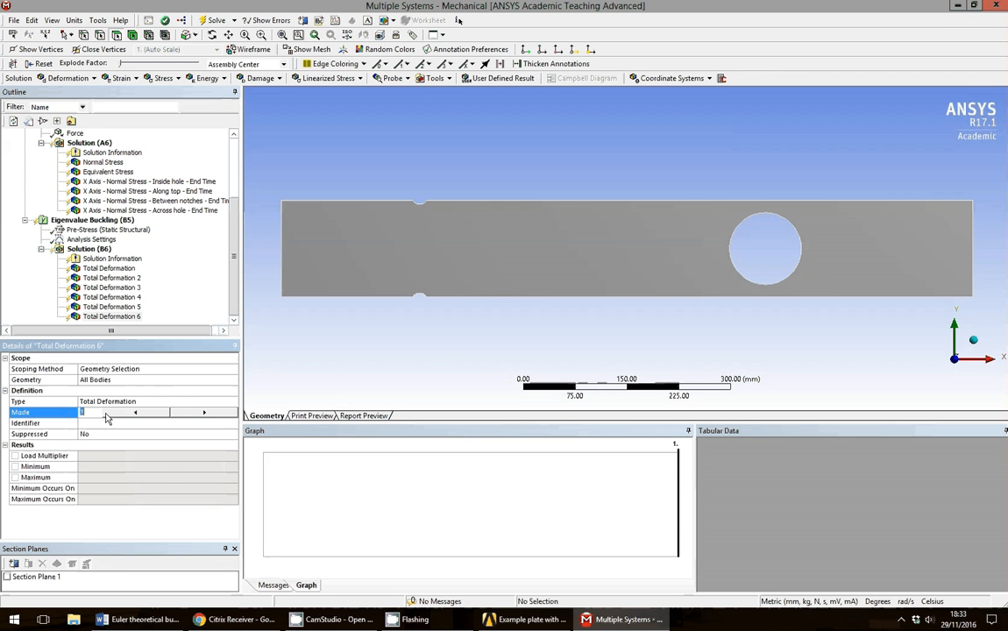
text(6)
key(Return)
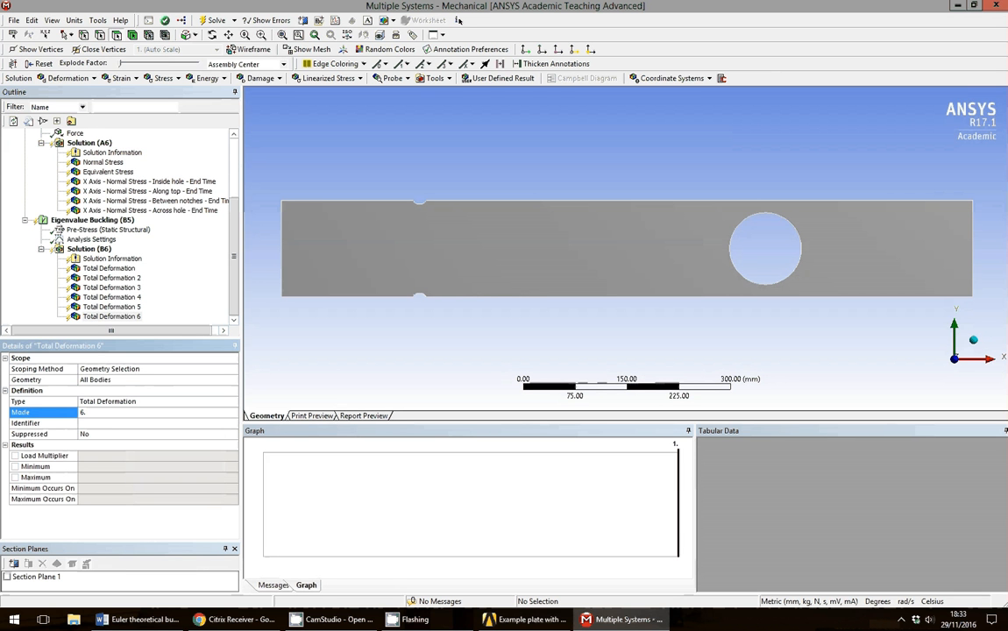
click(109, 268)
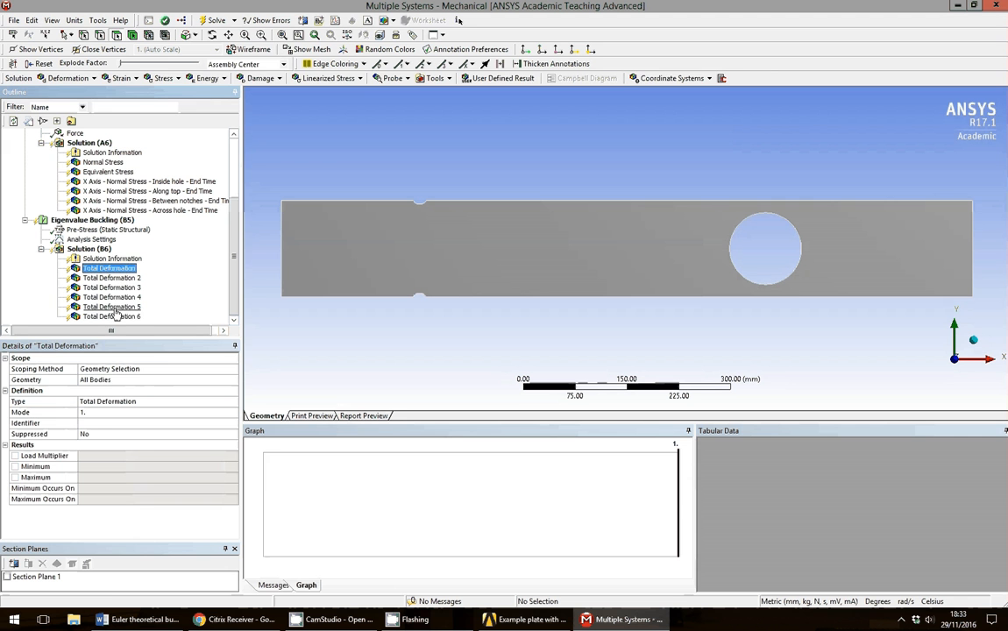
Select all six Total Deformation results and rename them by definition to Mode 1–6.
shift+click(111, 317)
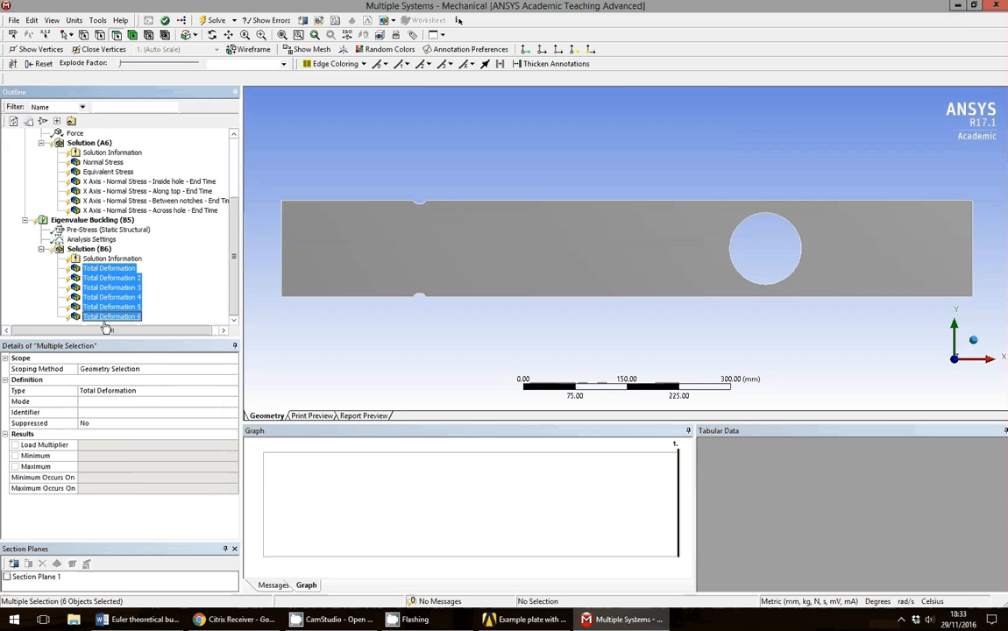
right_click(112, 295)
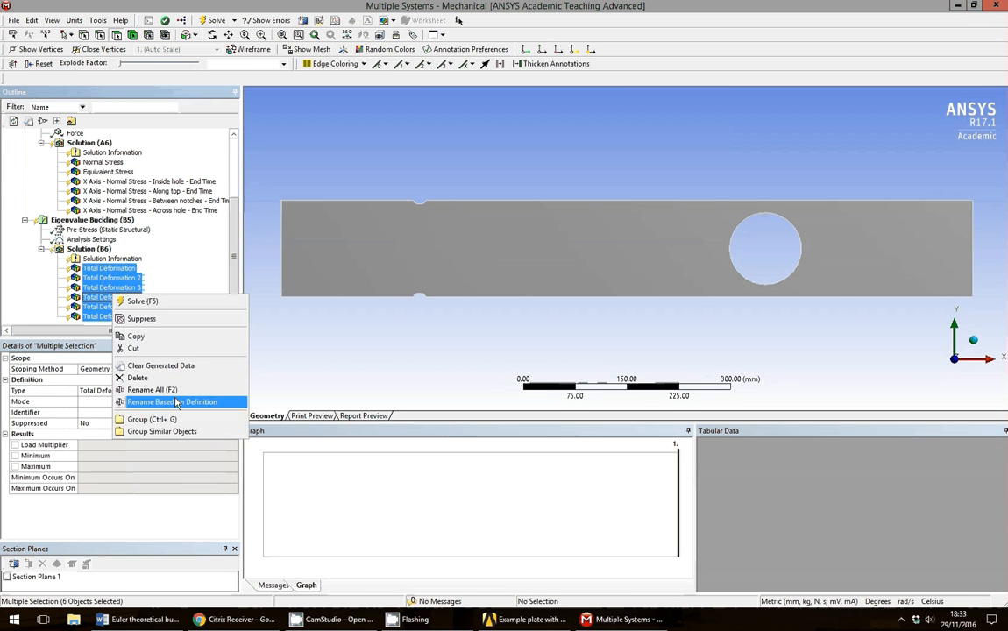
click(179, 403)
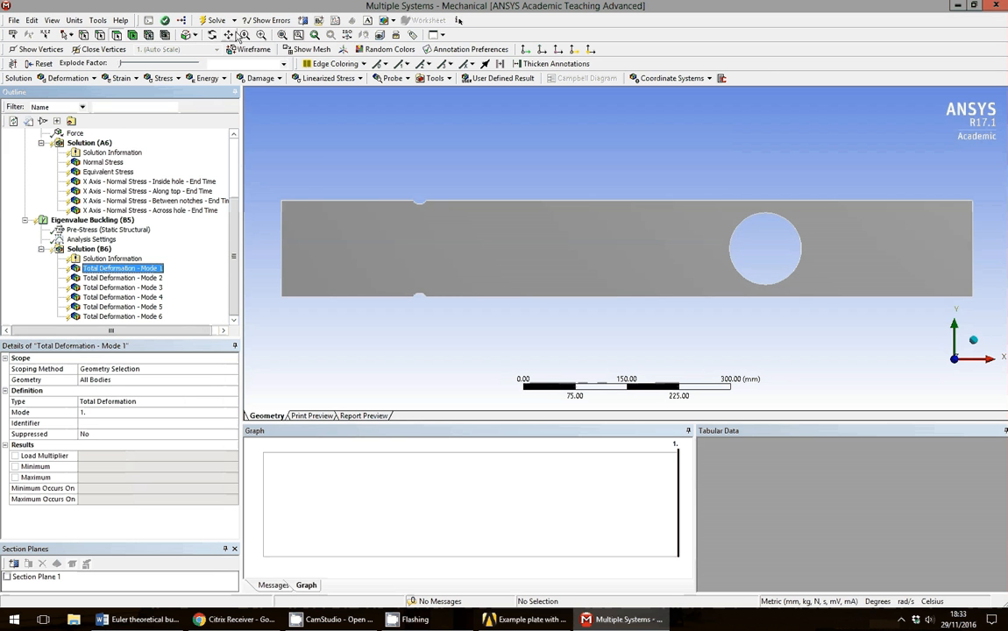
Re-solve both analyses, then view Normal Stress and Equivalent Stress peaking at 765.11 MPa.
click(235, 20)
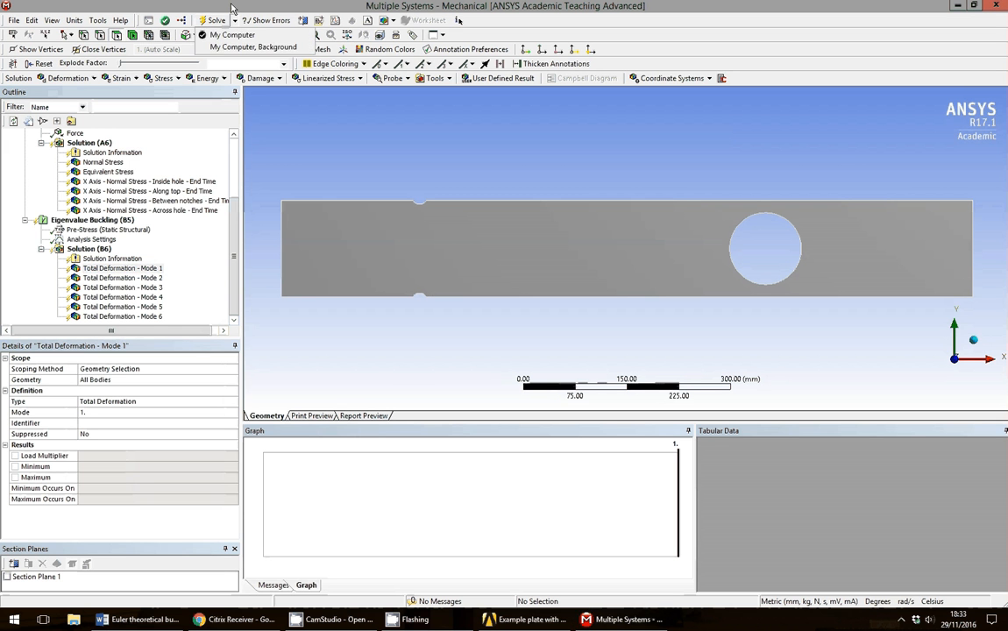
click(232, 5)
drag(234, 211, 234, 170)
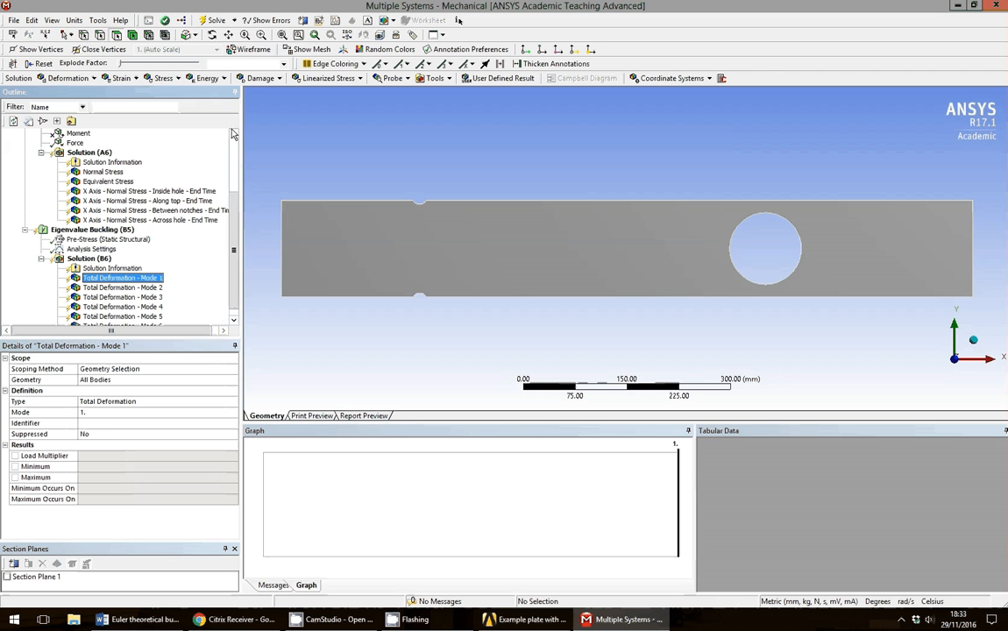
click(214, 21)
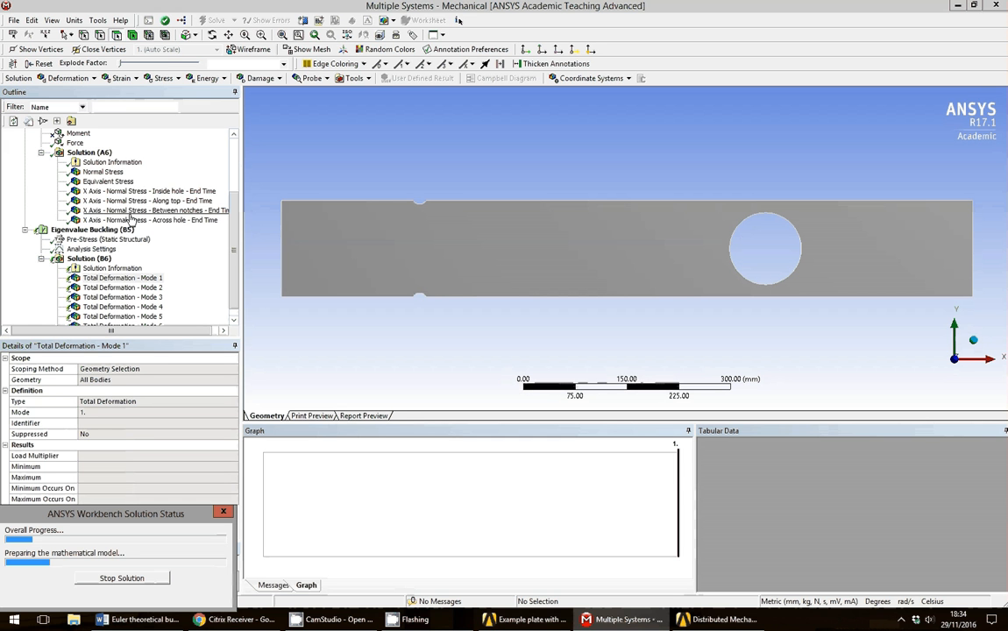
click(105, 172)
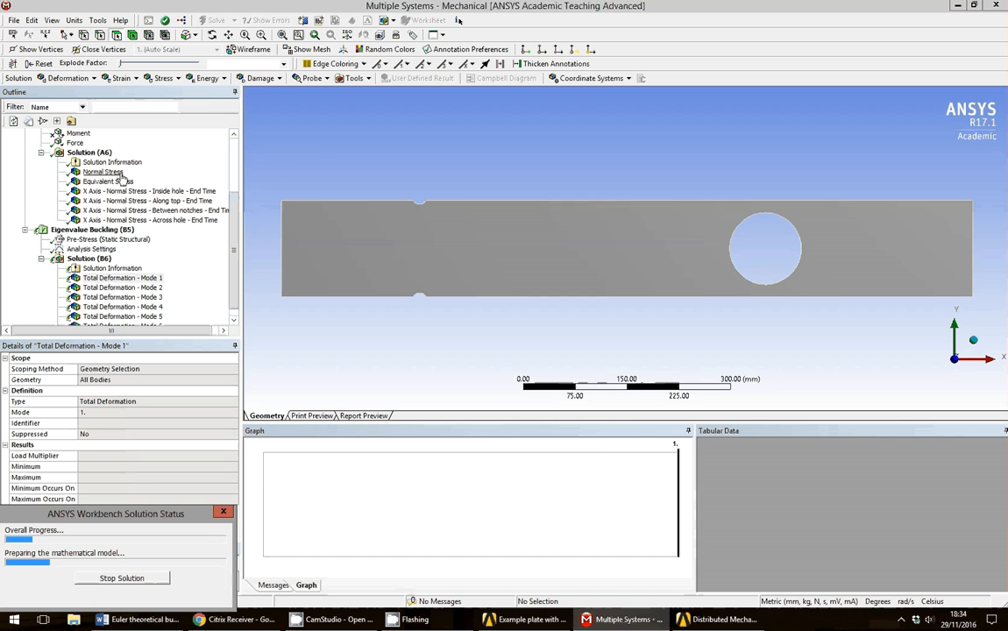
click(127, 182)
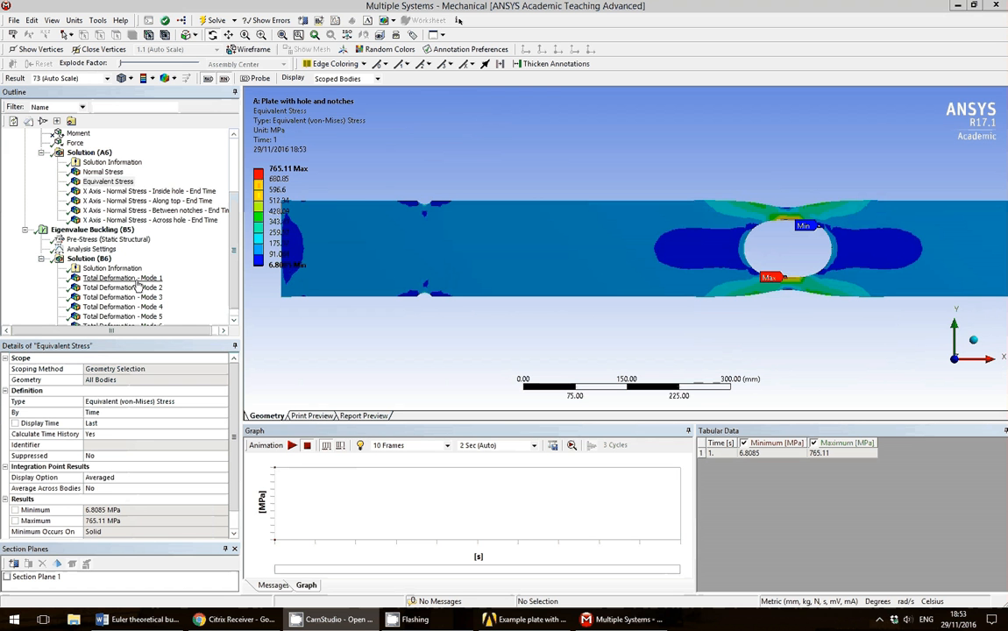
Show Solution (B6) load multipliers for six modes, from -38.747 to -0.59347.
click(233, 323)
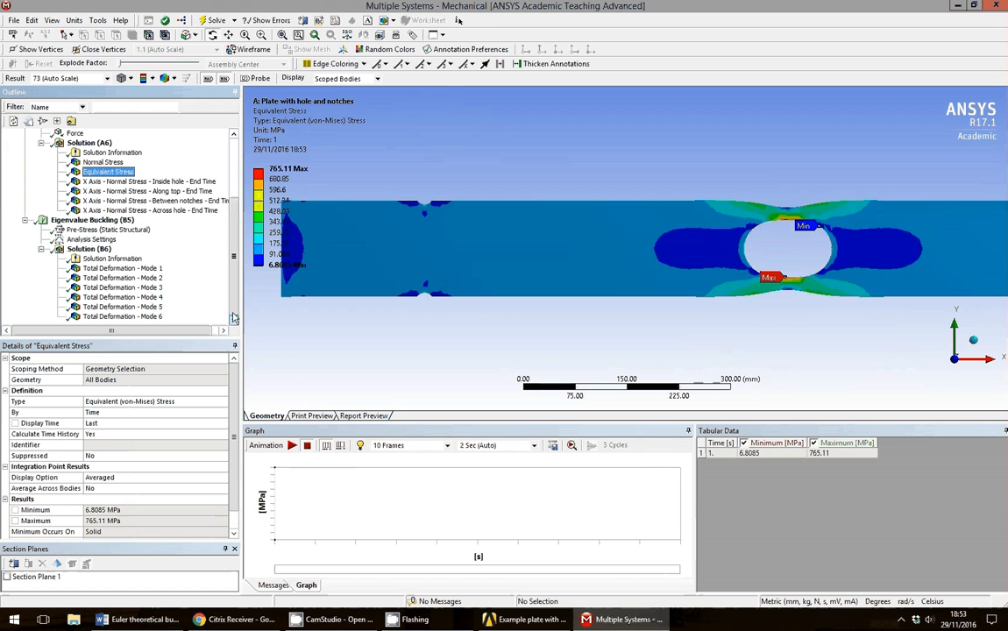
click(99, 252)
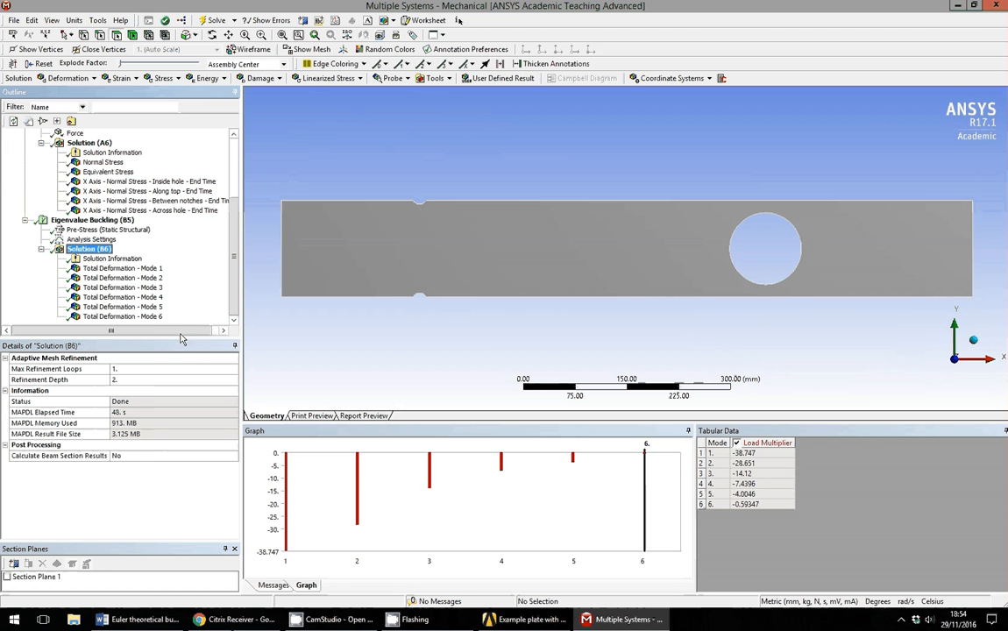
Show the mode 6 buckling shape in an isometric view and animate it.
click(131, 316)
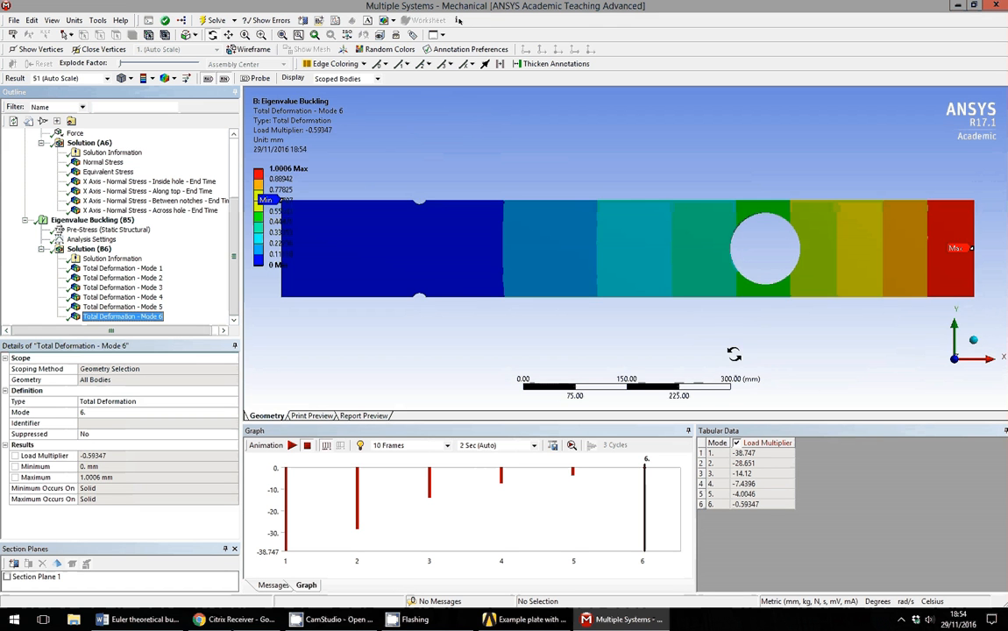
click(973, 342)
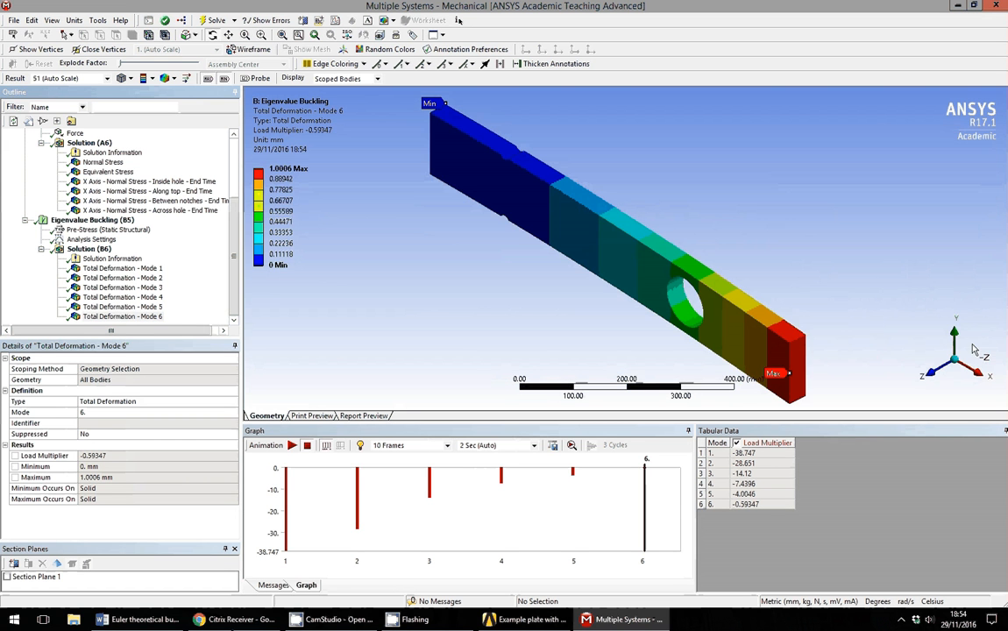
click(292, 445)
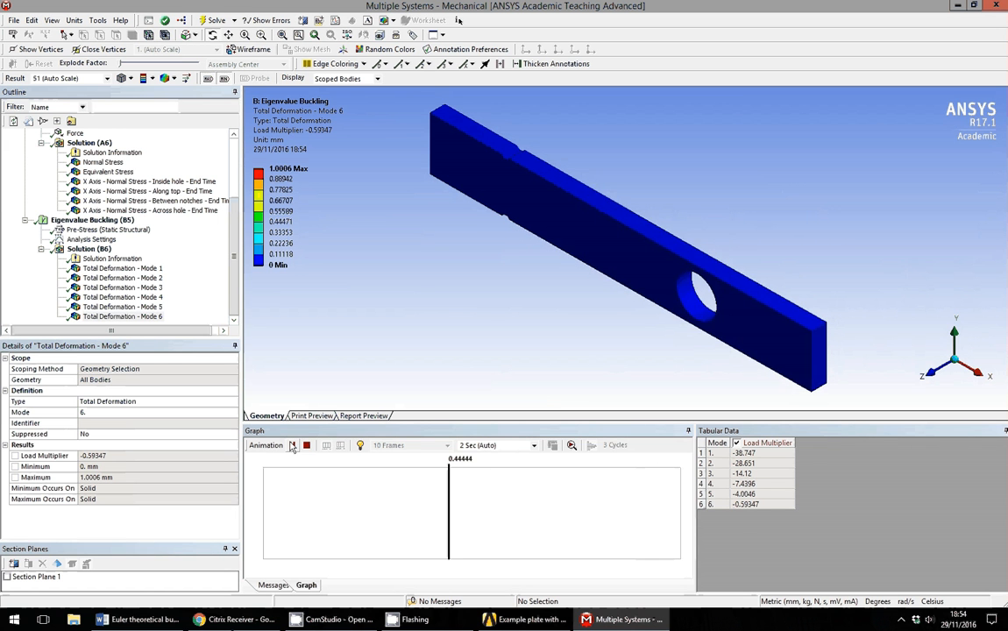
Switch to the mode 5 shape (load multiplier -4.0046) and stop the animation.
click(132, 307)
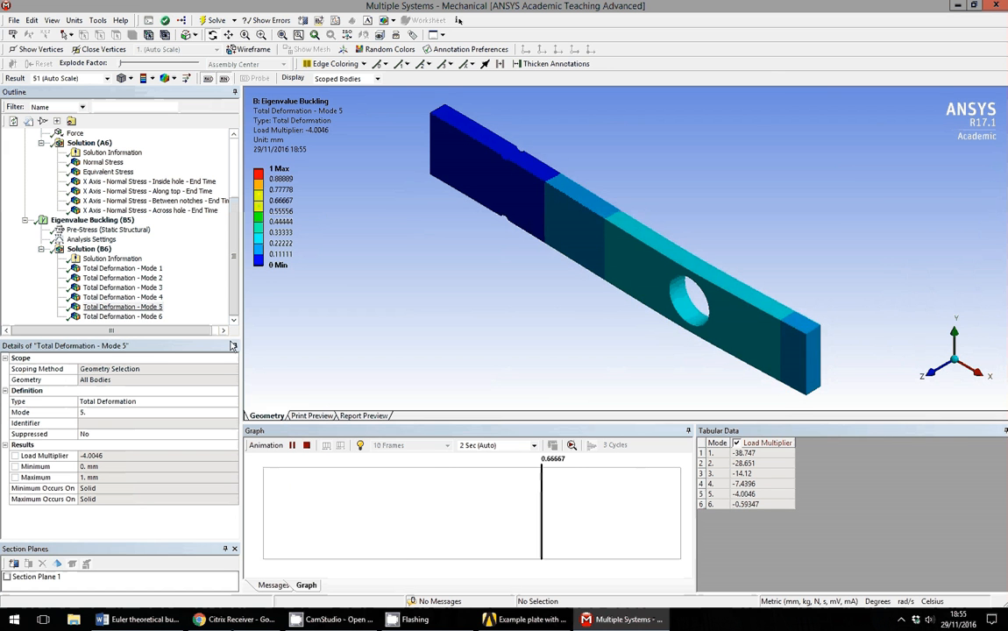
click(307, 446)
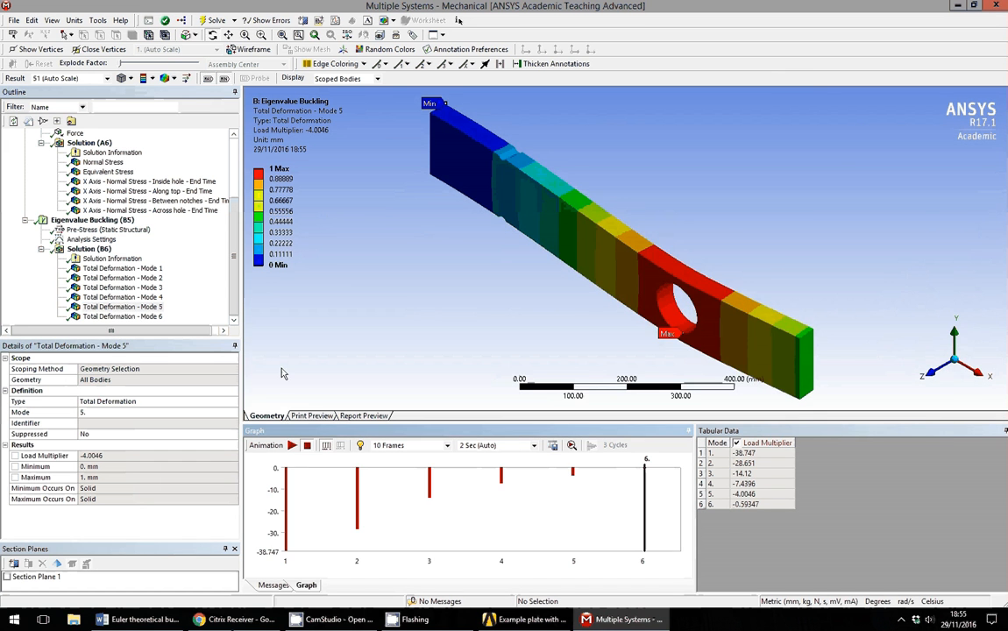
click(234, 163)
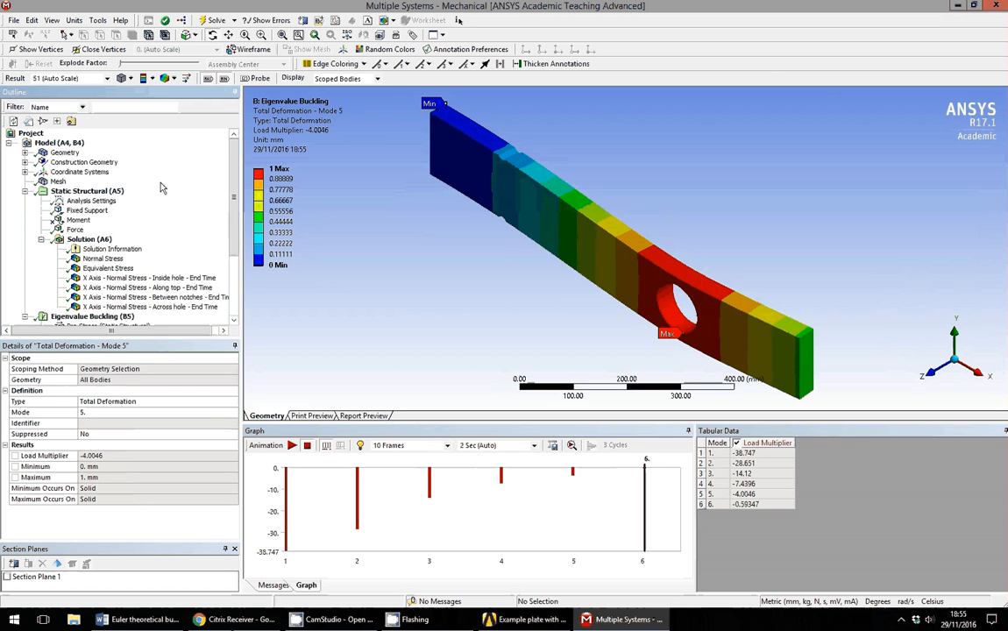
Set the end Force magnitude to 1000 N.
click(75, 231)
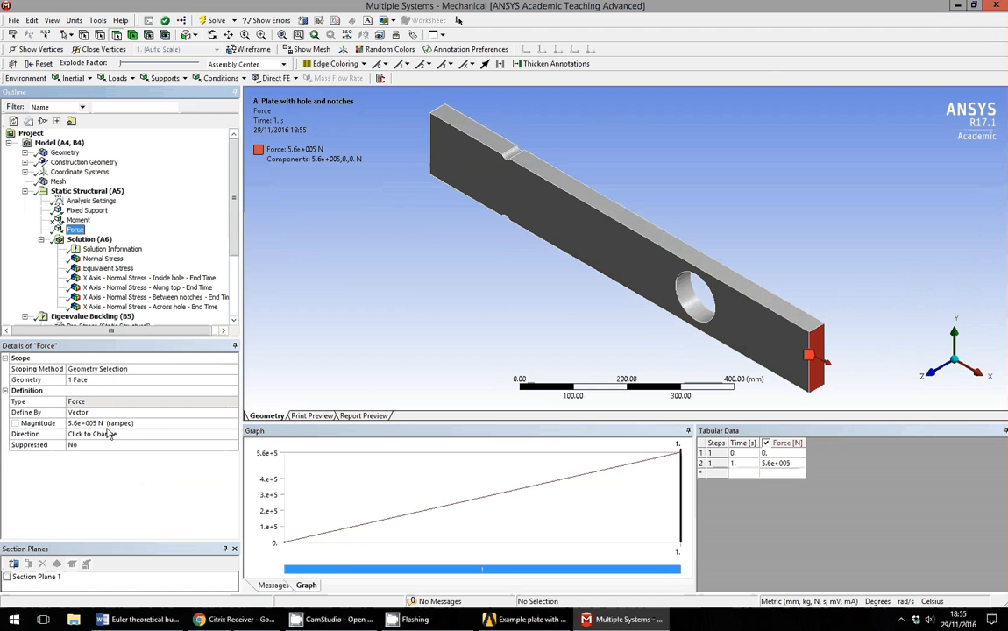
click(145, 426)
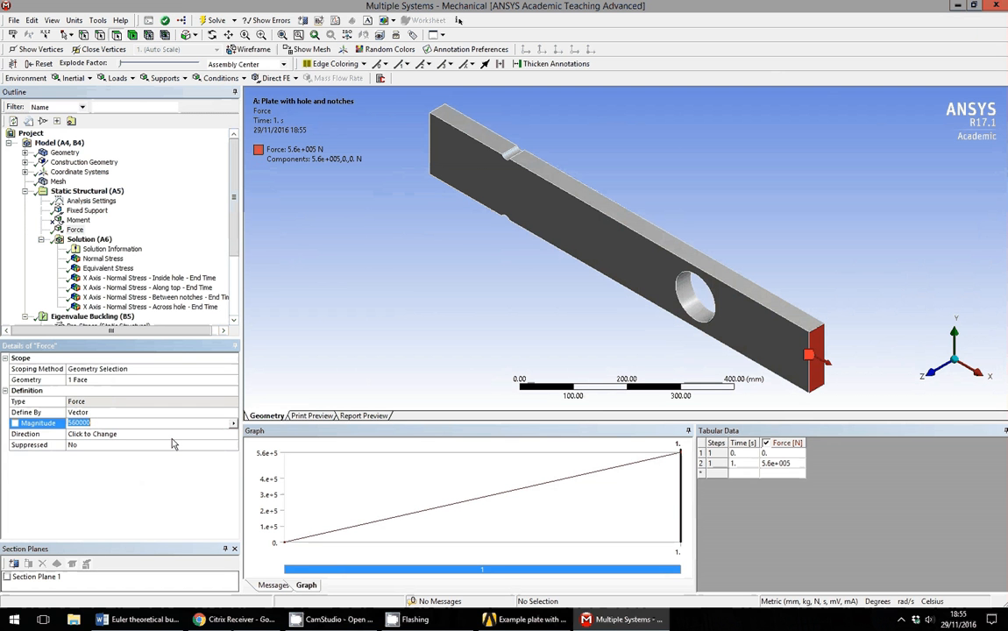
text(1000)
key(Return)
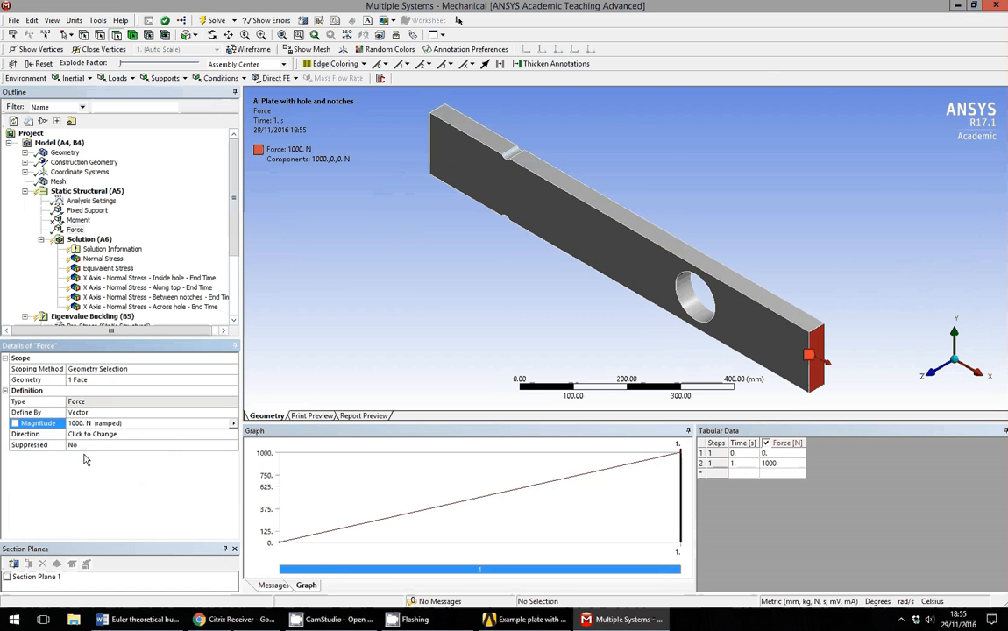
Reverse the force direction so its components read -1000, 0, 0 N.
click(122, 435)
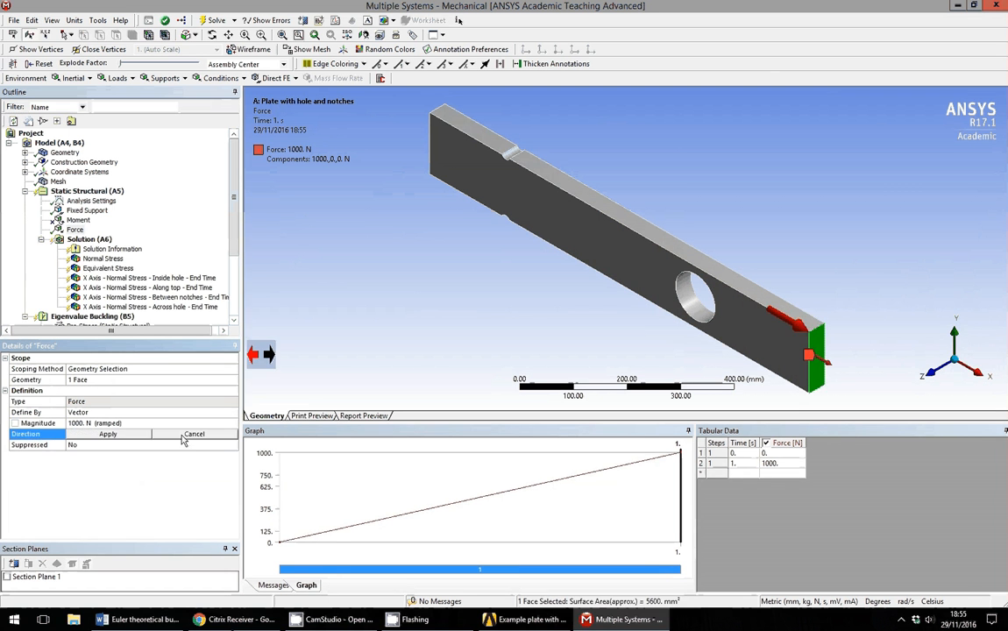
click(254, 359)
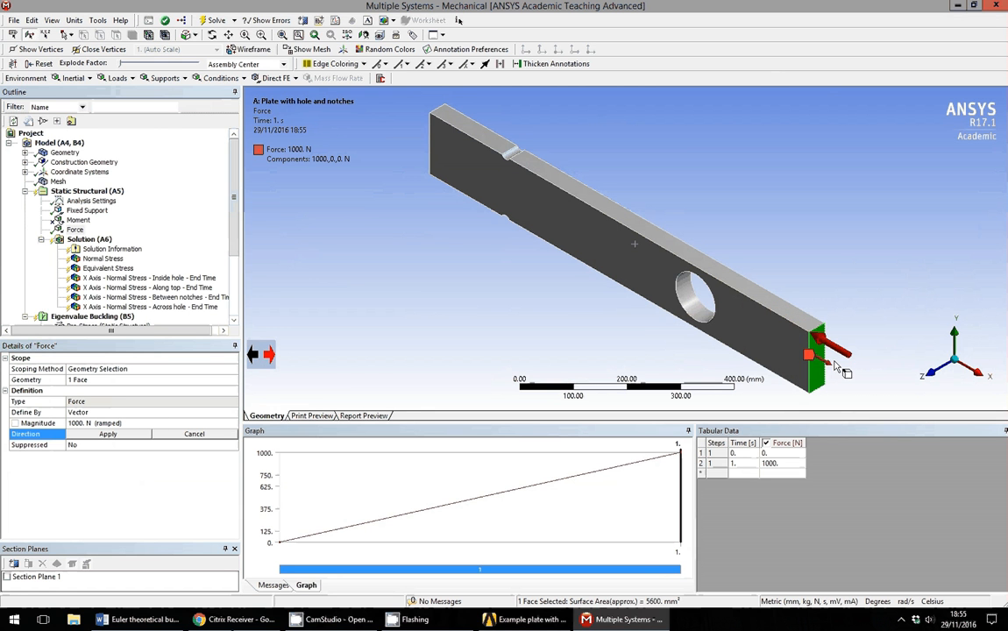
click(269, 355)
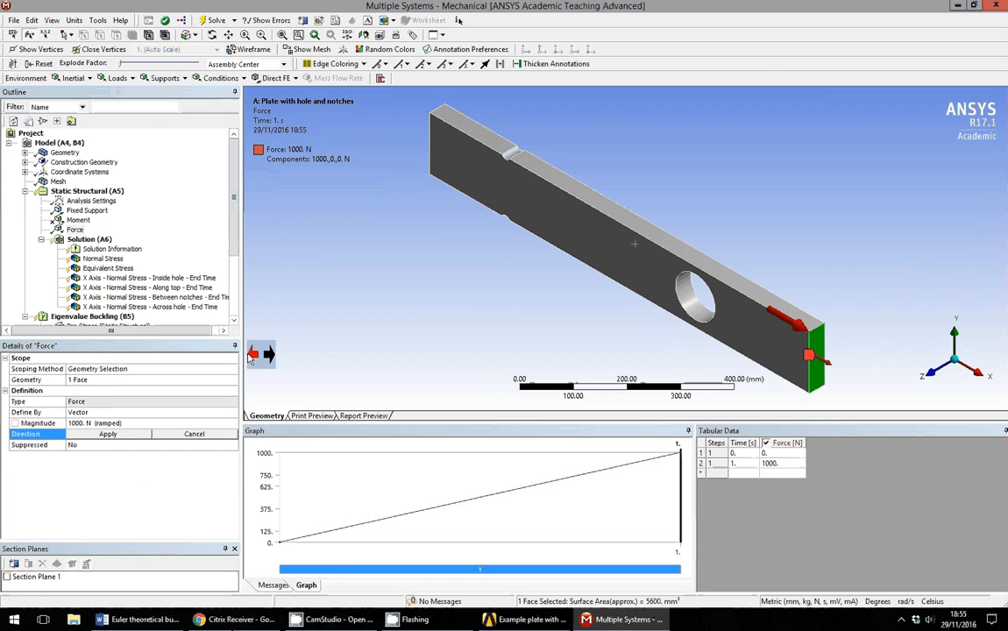
click(253, 354)
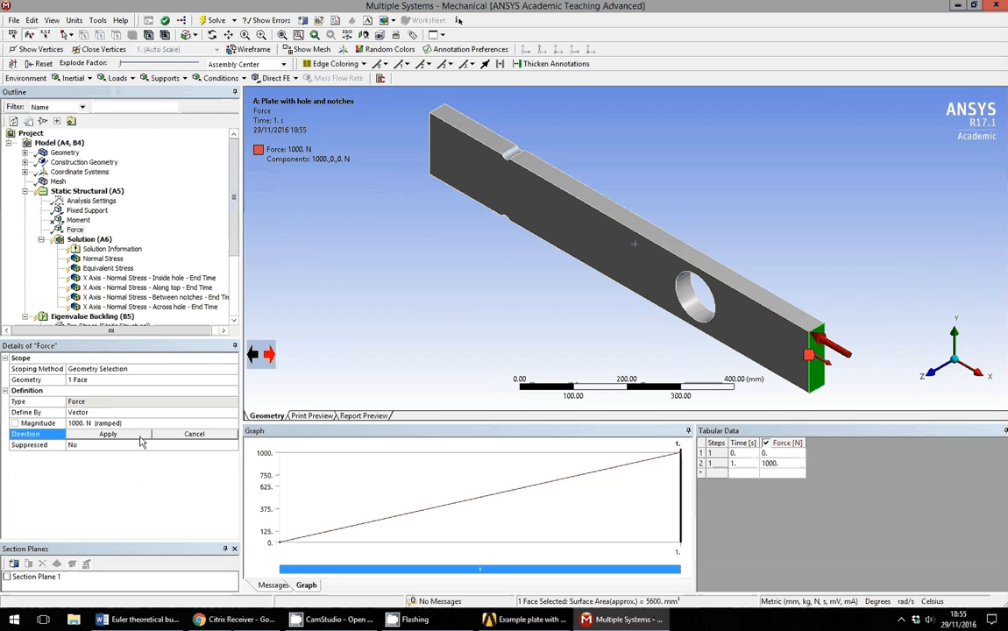
click(139, 437)
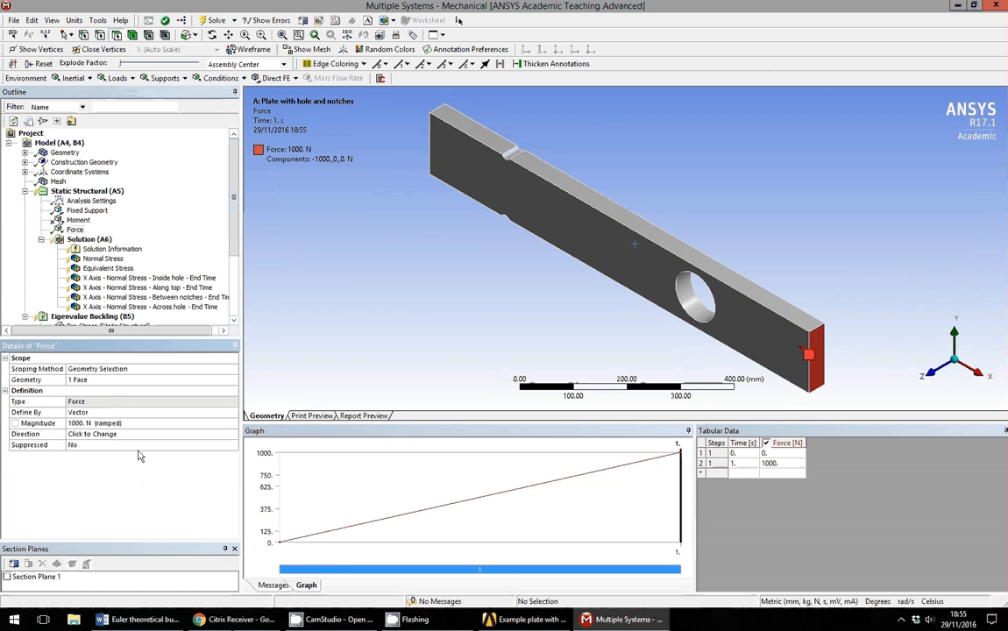
Re-solve and view the new load multipliers in Solution (B6): 332.34 for mode 1 to 21698 for mode 6.
click(217, 25)
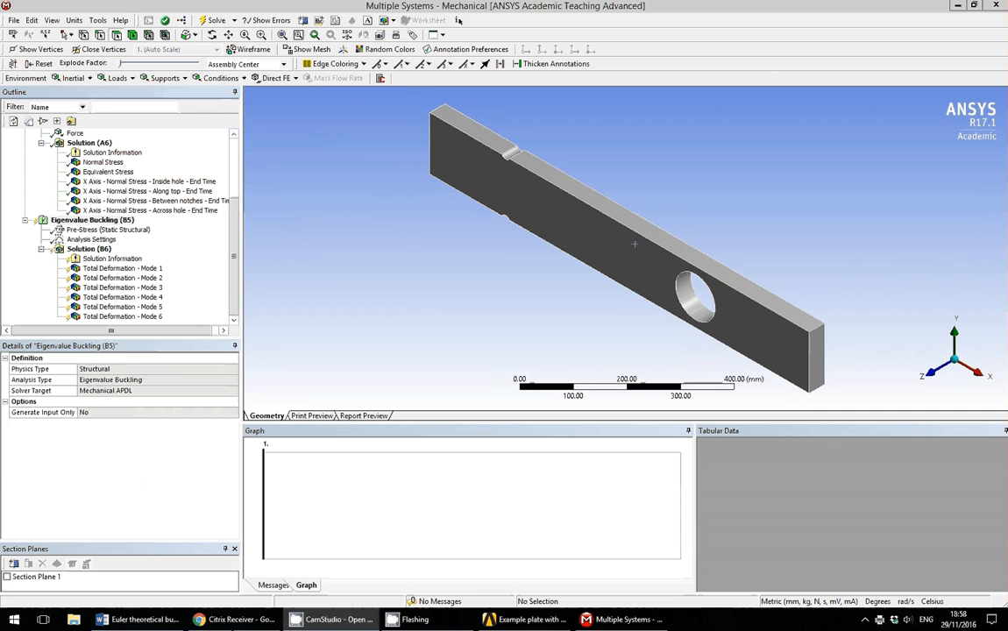
drag(181, 340, 179, 397)
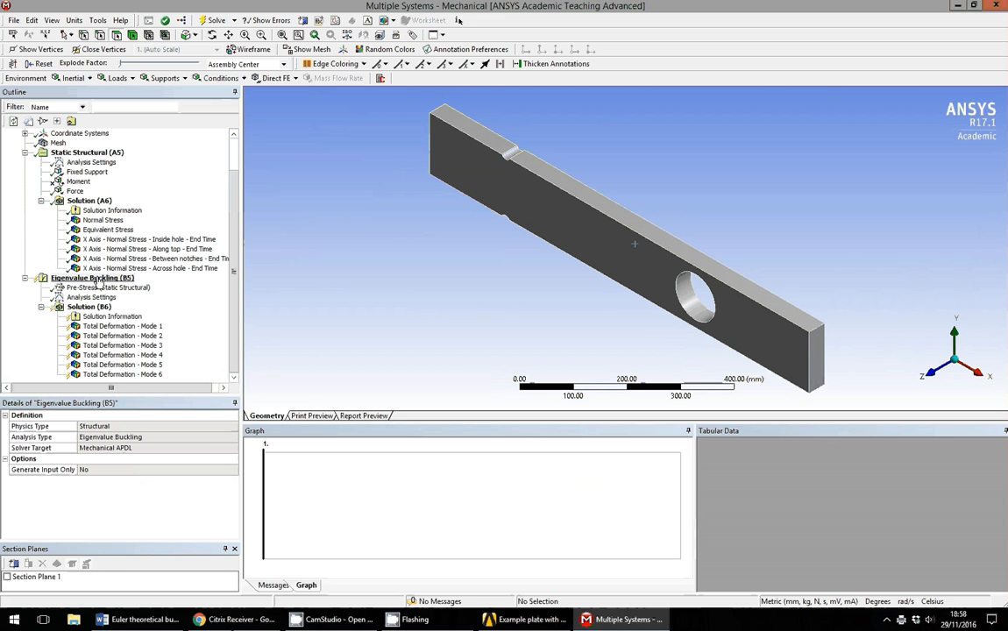
right_click(99, 278)
click(128, 302)
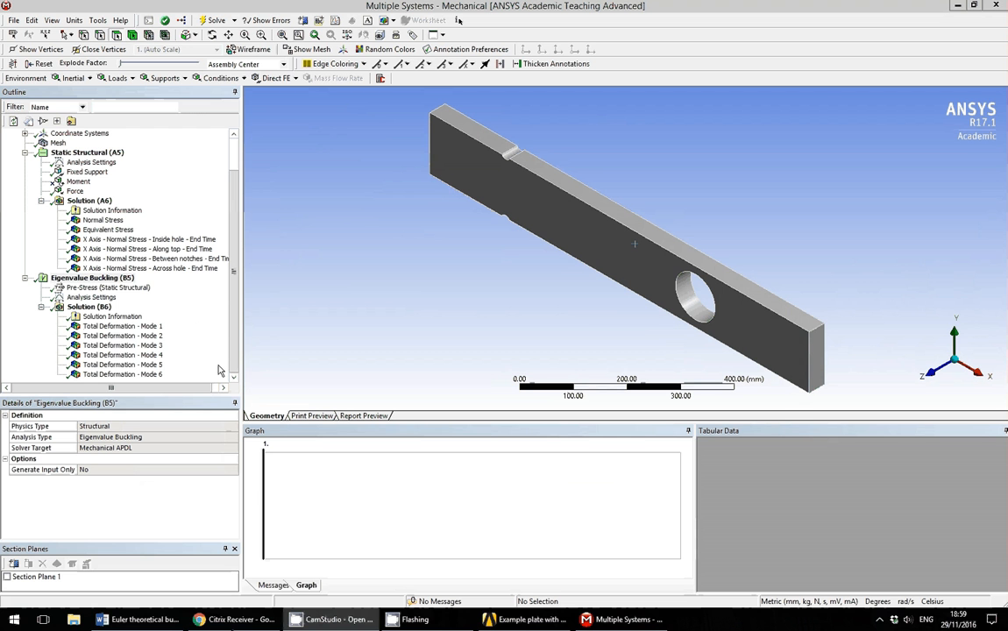
click(86, 308)
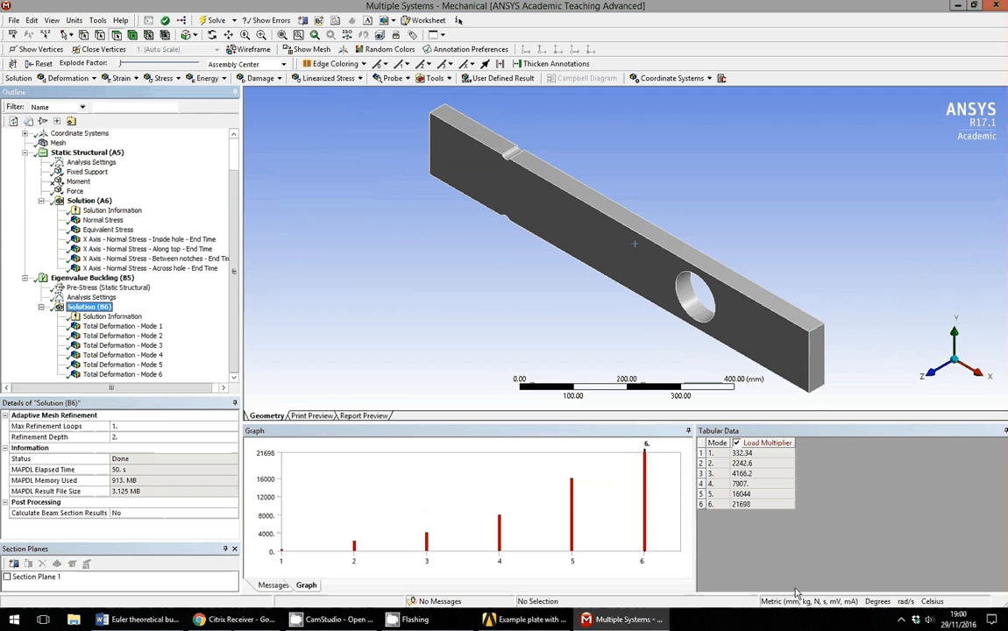
Switch the unit system to metric (m), then back to metric (mm).
click(74, 19)
click(126, 35)
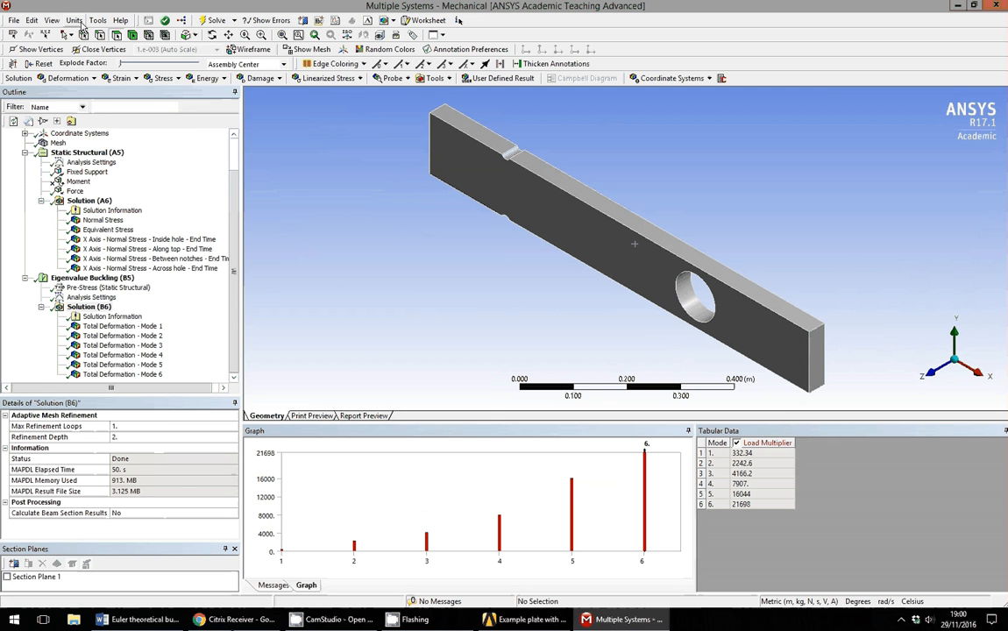
click(74, 20)
click(126, 55)
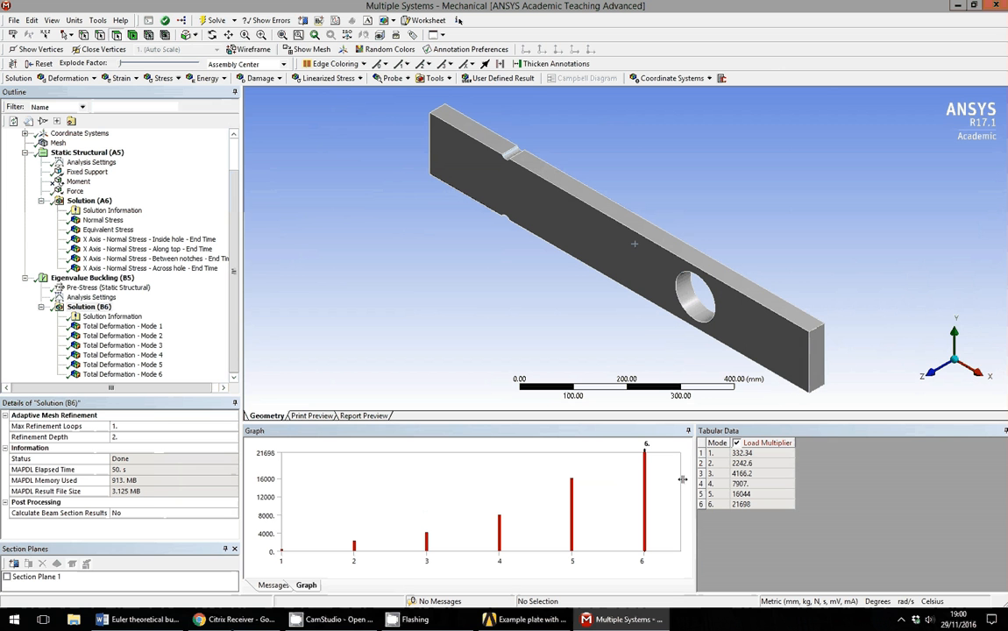
Briefly animate the Mode 1 buckling shape, then view it along the Z, Y and X axes.
click(132, 326)
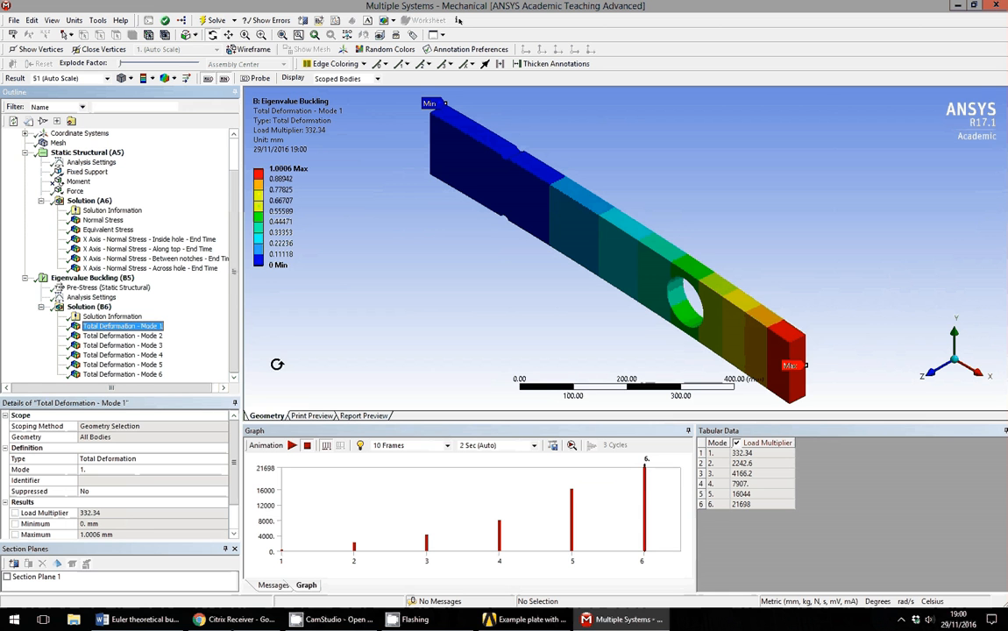
click(292, 446)
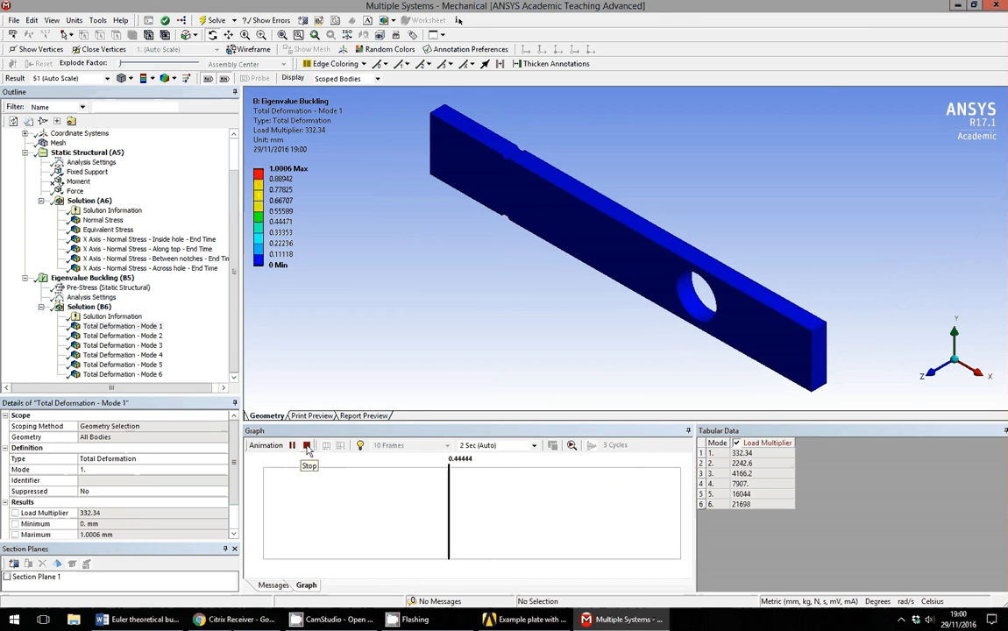
click(307, 446)
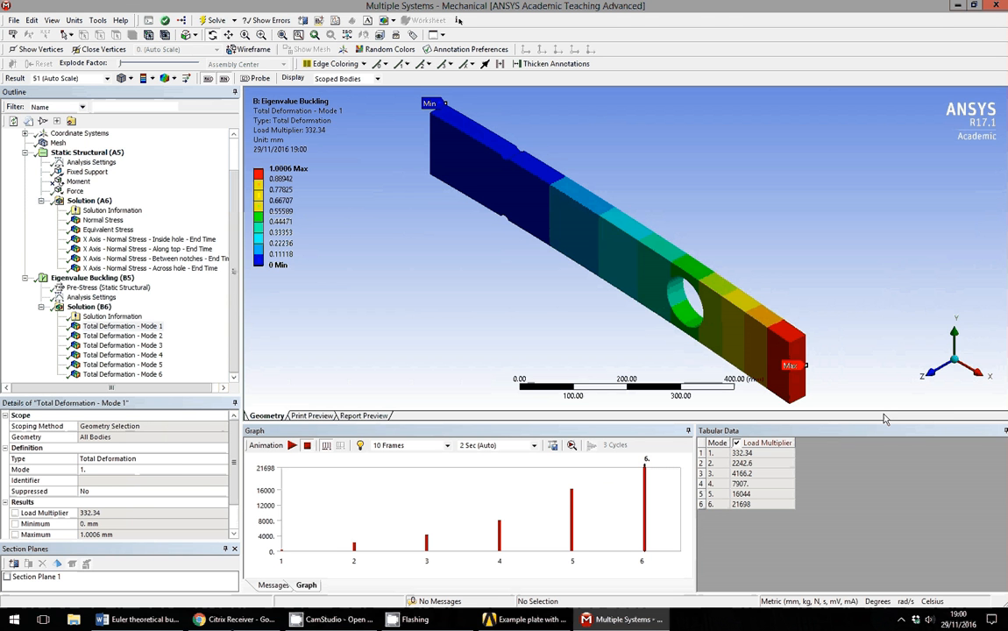
click(935, 377)
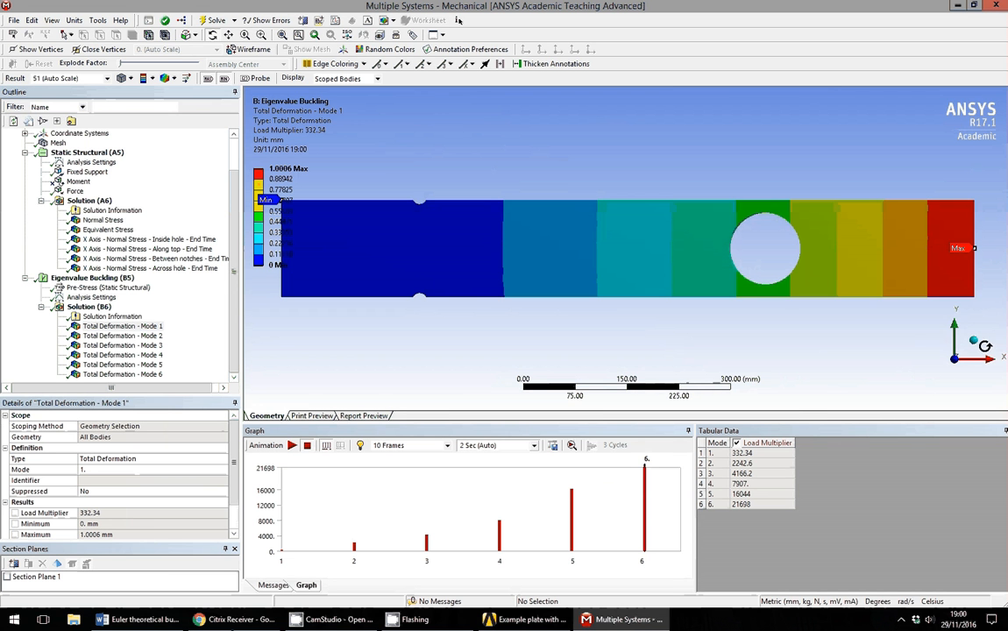
click(956, 327)
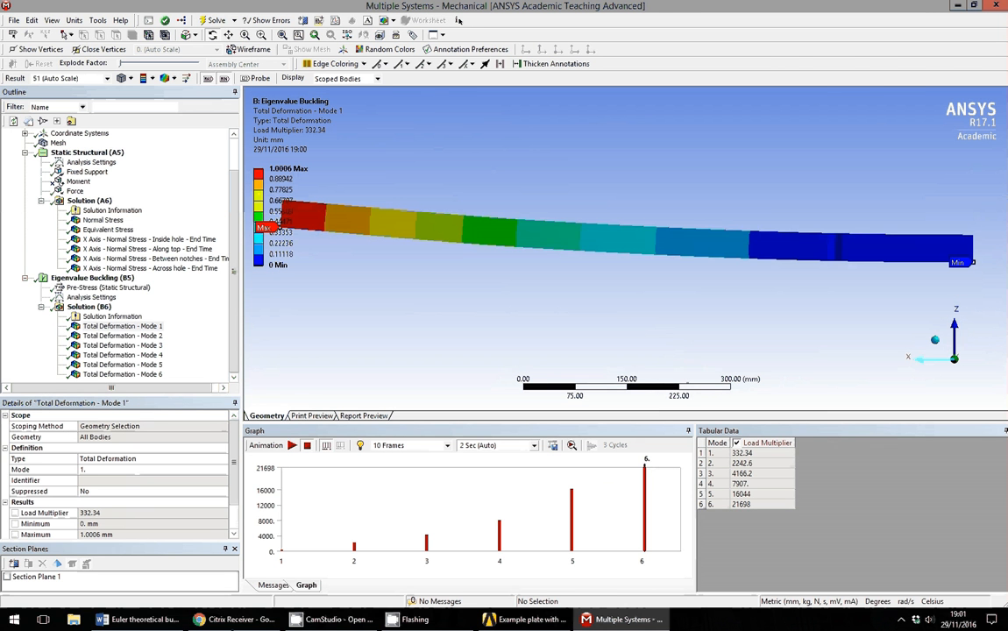
click(923, 358)
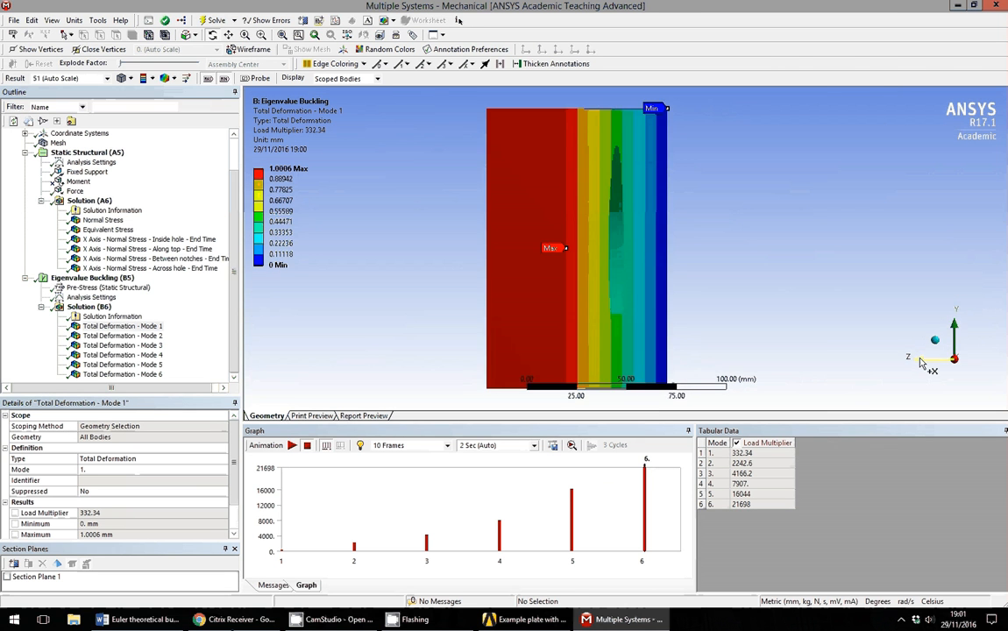
click(957, 329)
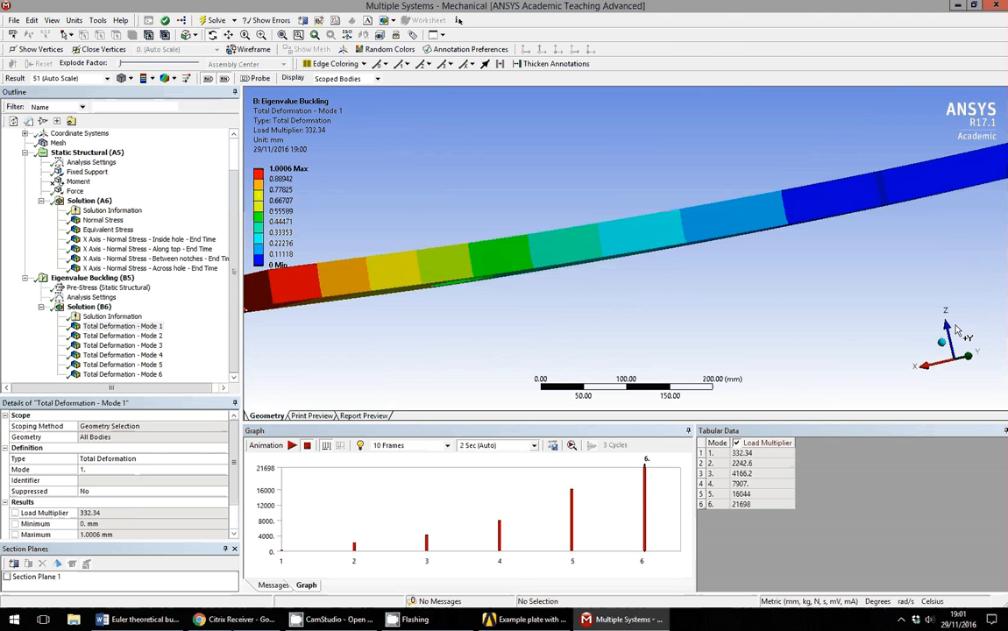
Animate Mode 1 in isometric view, then show Mode 2 (load multiplier 2242.6).
click(292, 446)
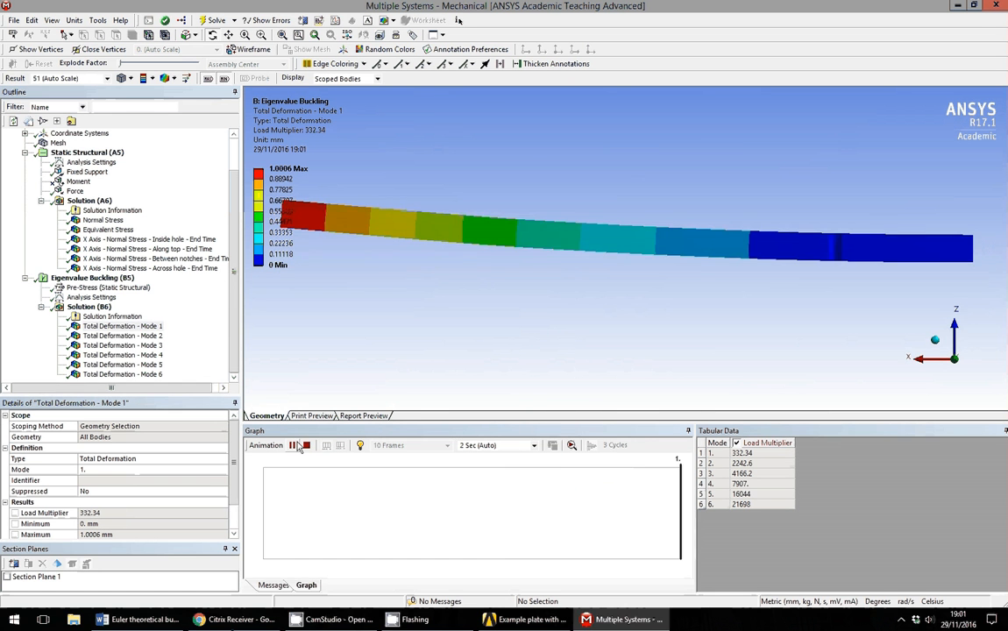
click(936, 341)
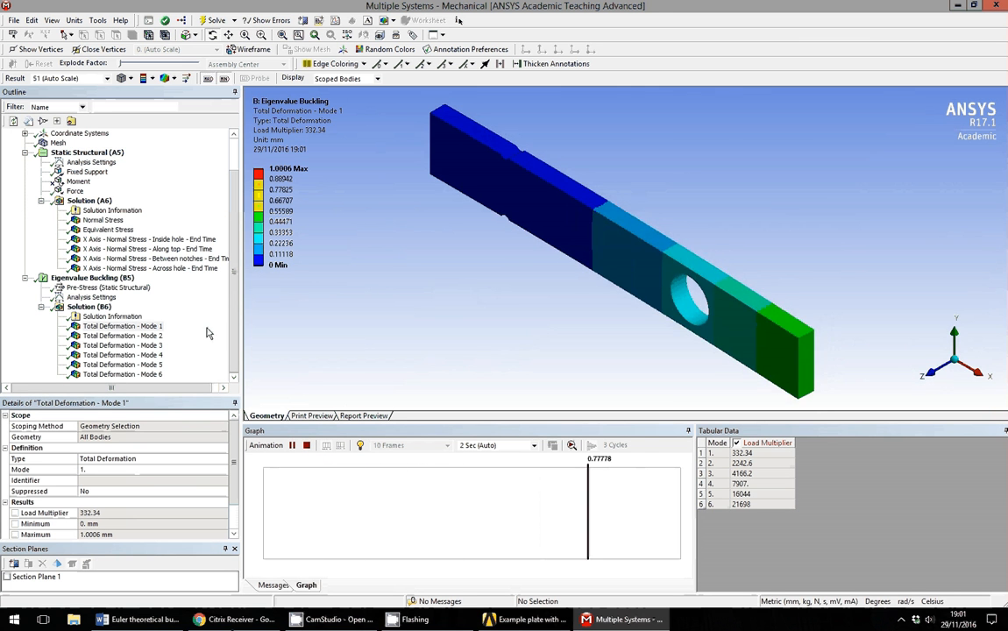
click(122, 336)
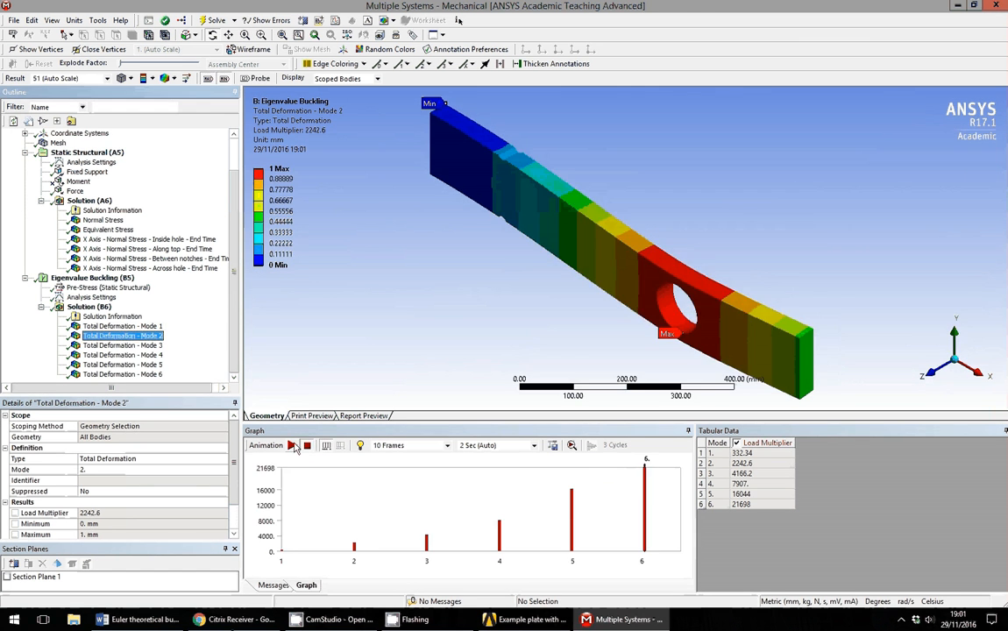
Animate the Mode 2 and Mode 3 buckling shapes, viewing Mode 3 from the front.
click(292, 446)
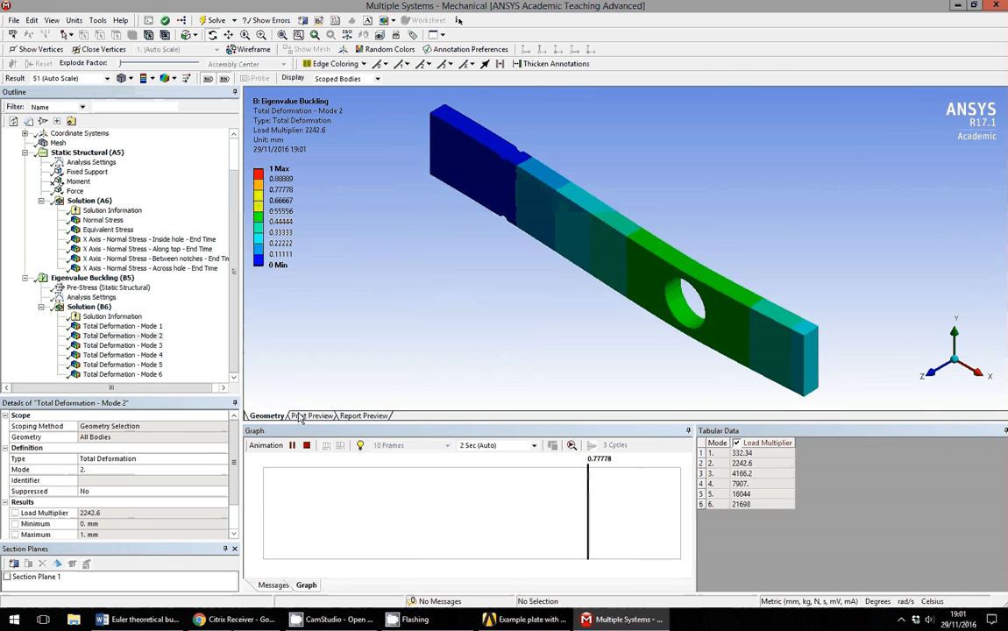
click(131, 346)
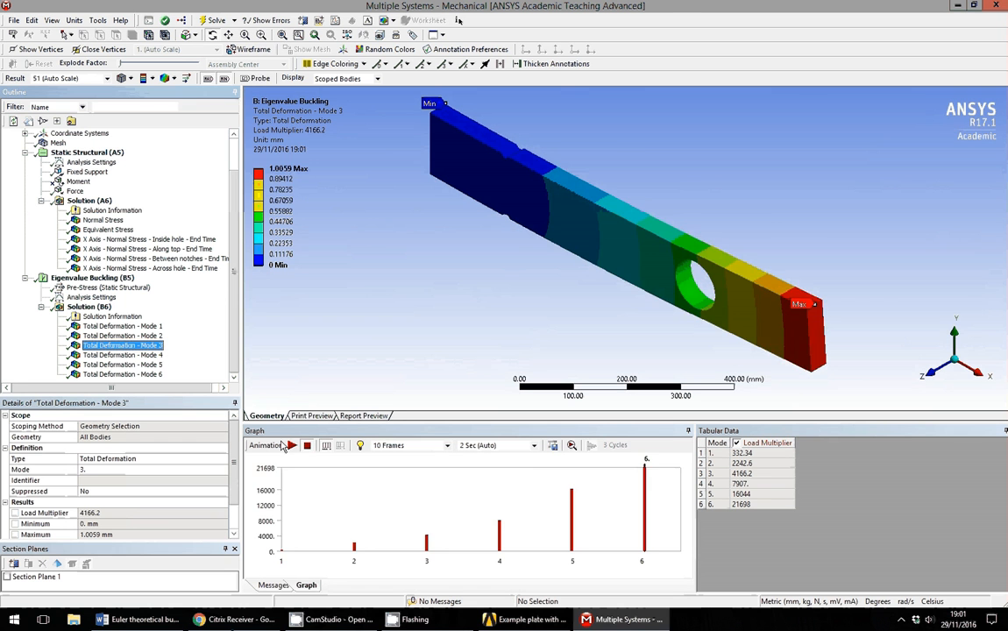
click(294, 446)
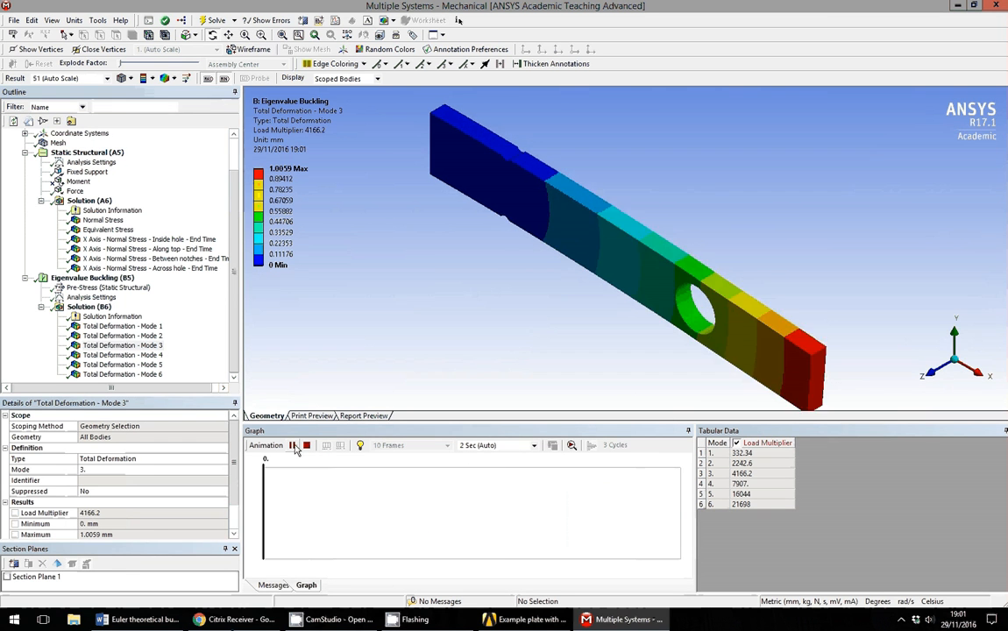
click(925, 376)
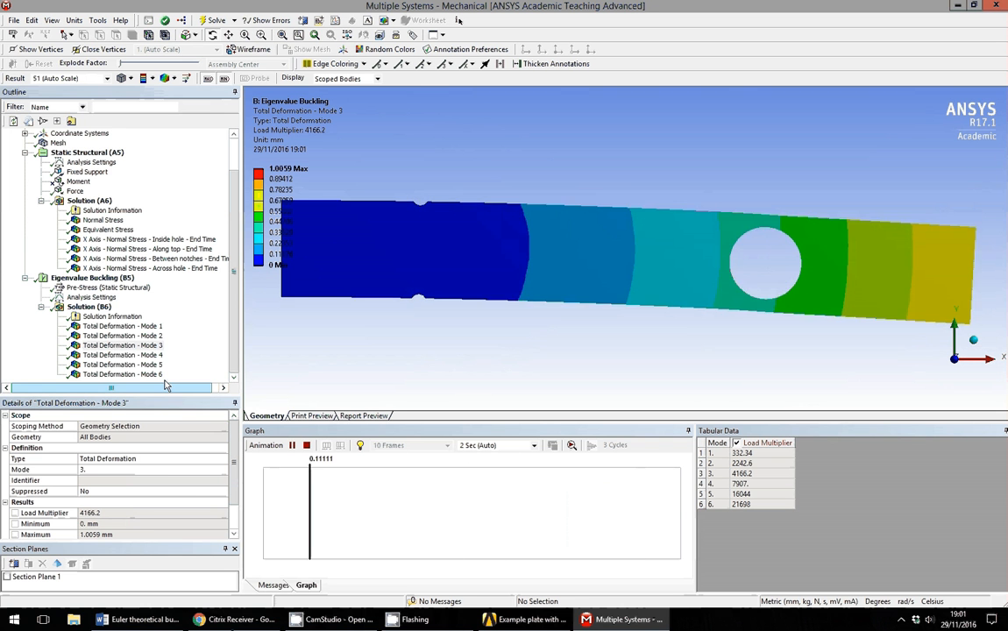
Animate Mode 4 in isometric view, then show Mode 5 (load multiplier 16044).
click(123, 355)
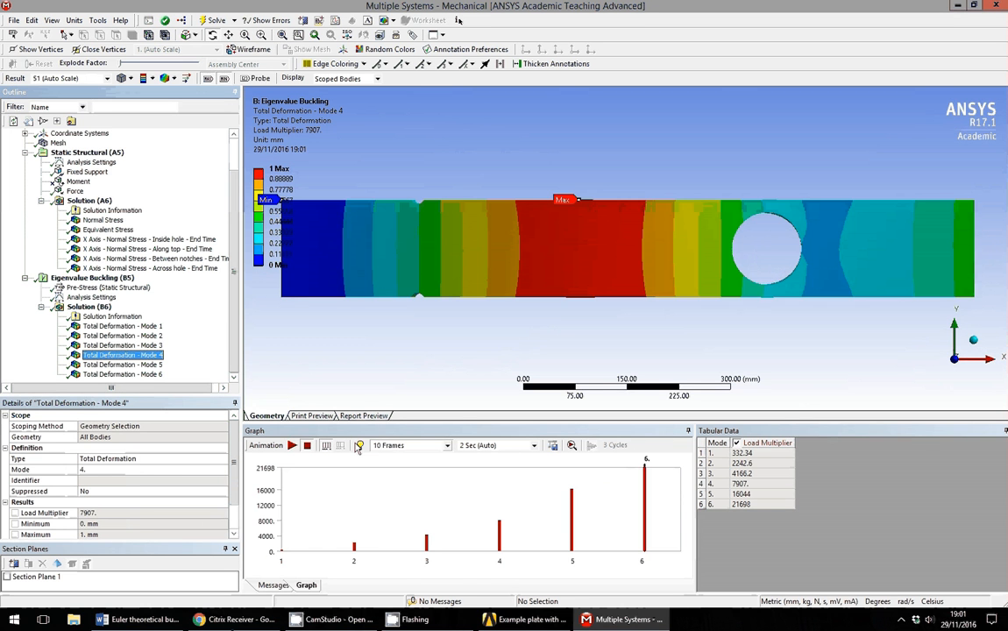
click(294, 448)
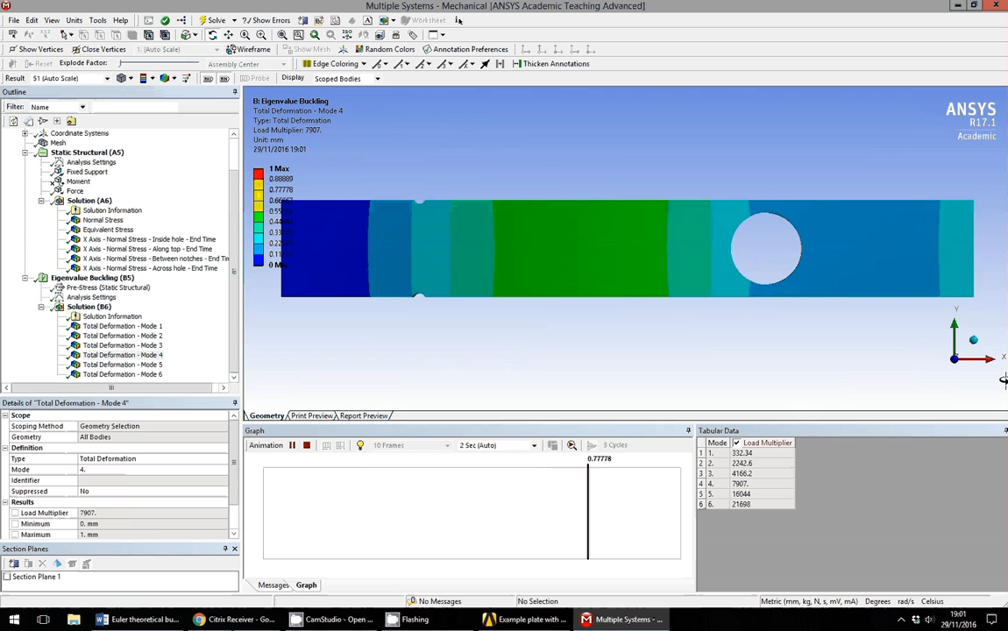
click(973, 341)
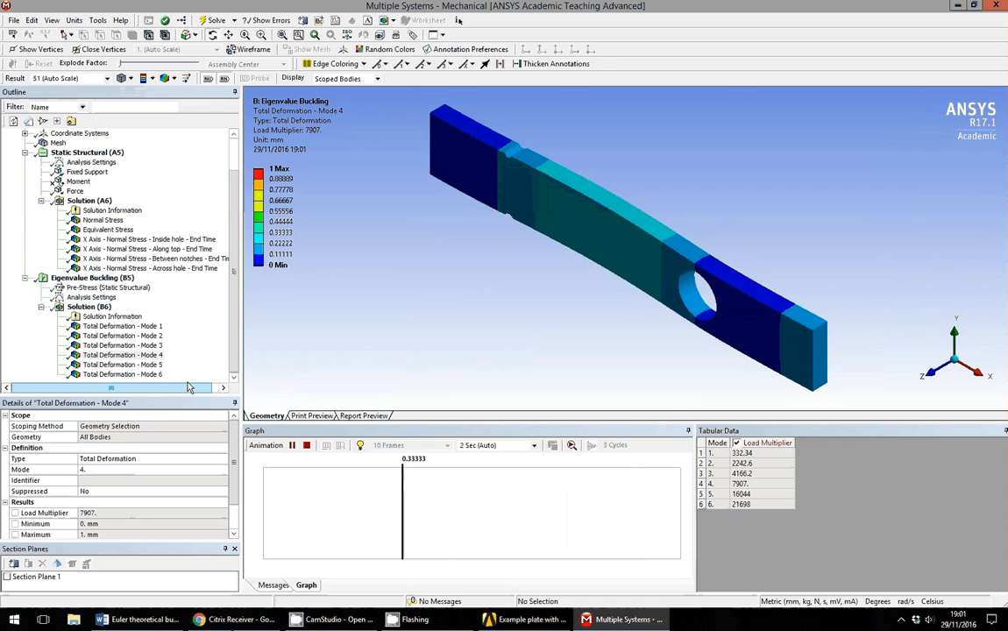
click(158, 365)
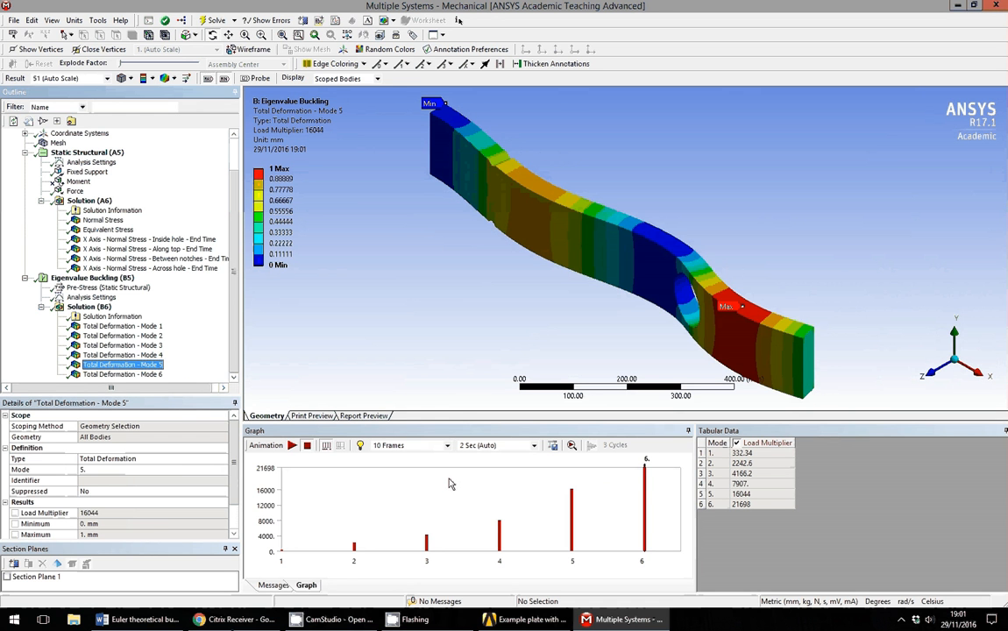
Animate Mode 5 from front and isometric views, then display Mode 6 (load multiplier 21698).
click(292, 446)
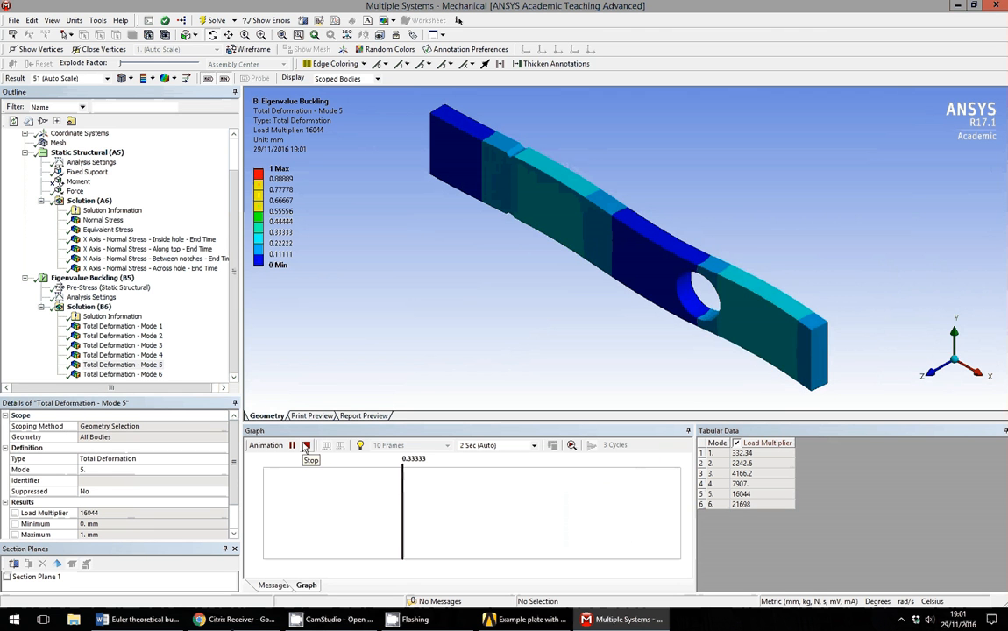
click(936, 378)
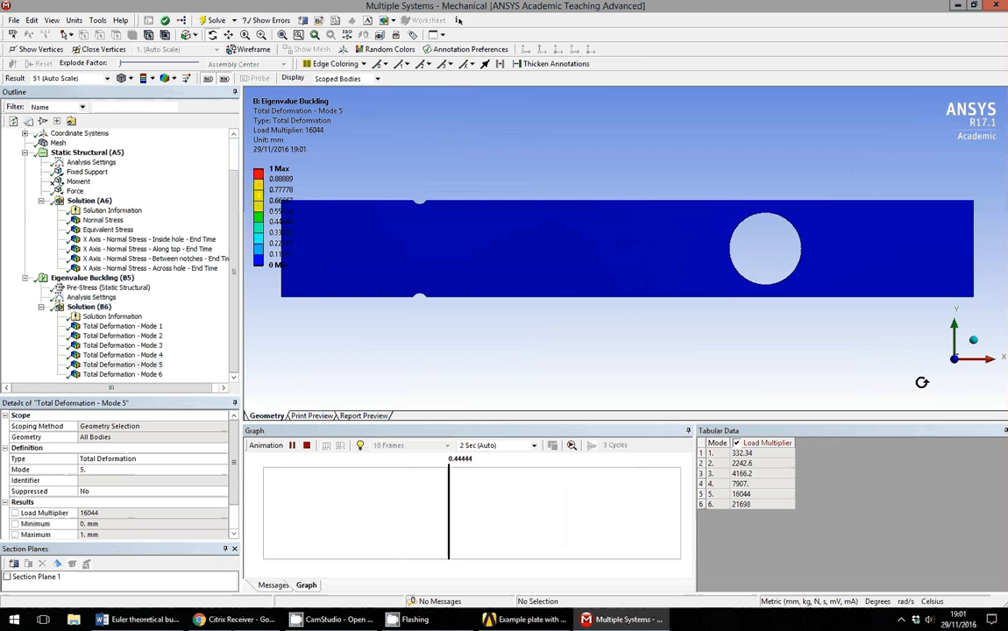
click(975, 341)
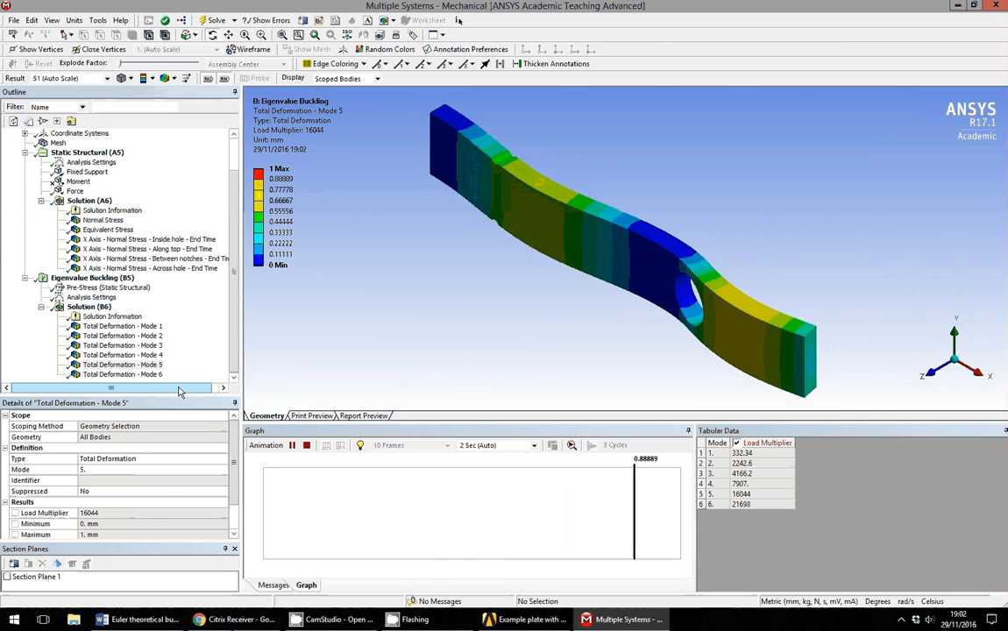
click(140, 374)
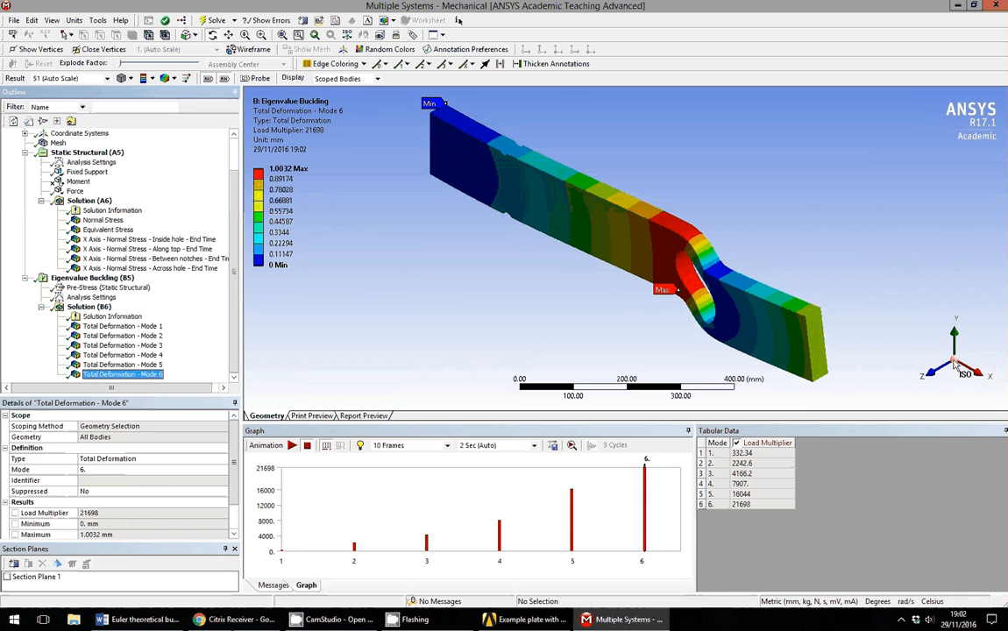
Animate Mode 6 from front, edge-on and isometric views, stop it, and reselect Mode 1 (332.34).
click(292, 446)
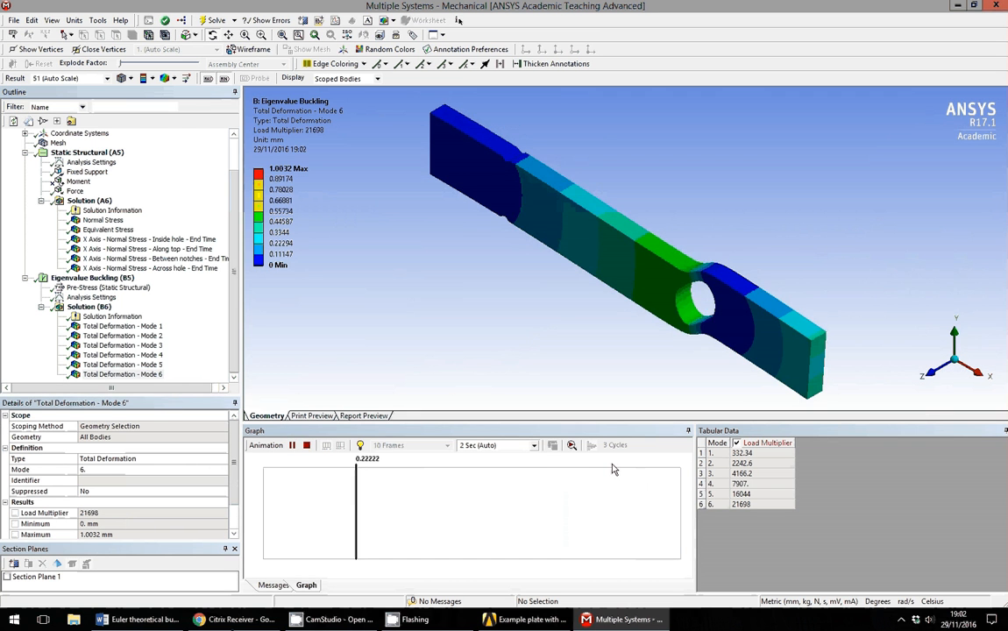
click(931, 376)
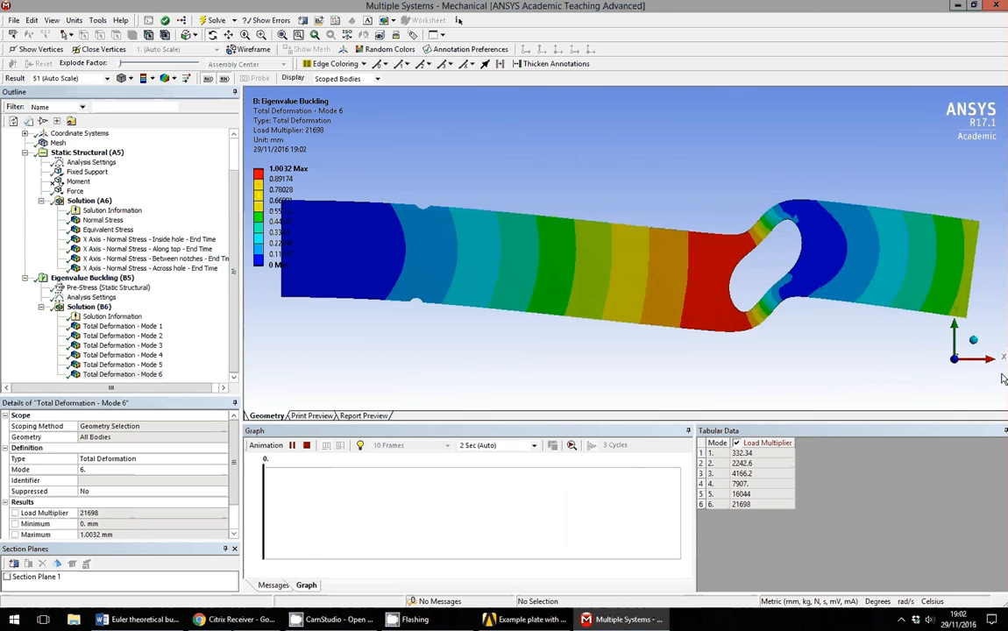
click(956, 329)
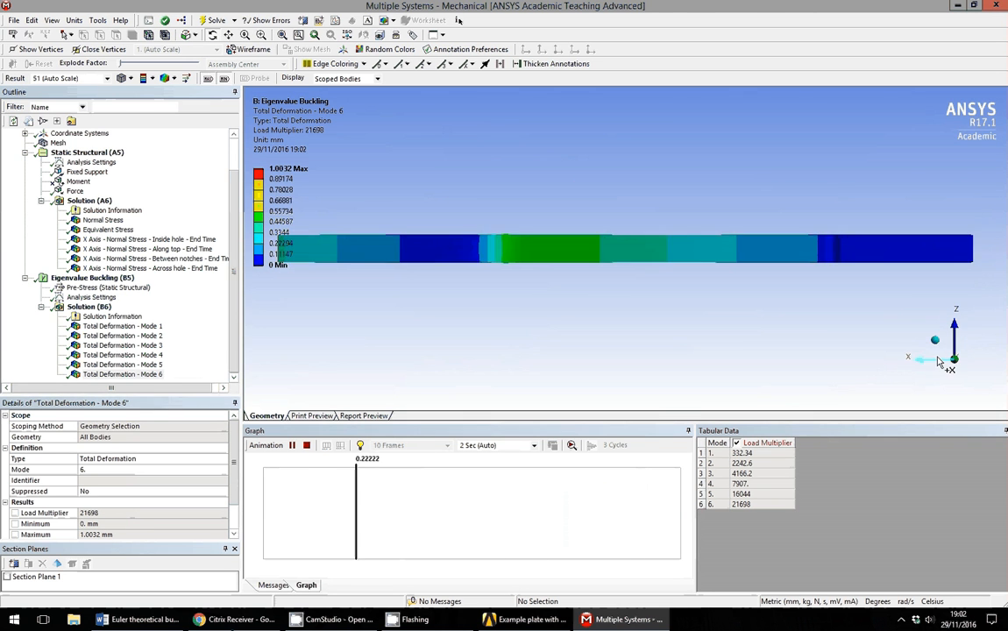
click(936, 341)
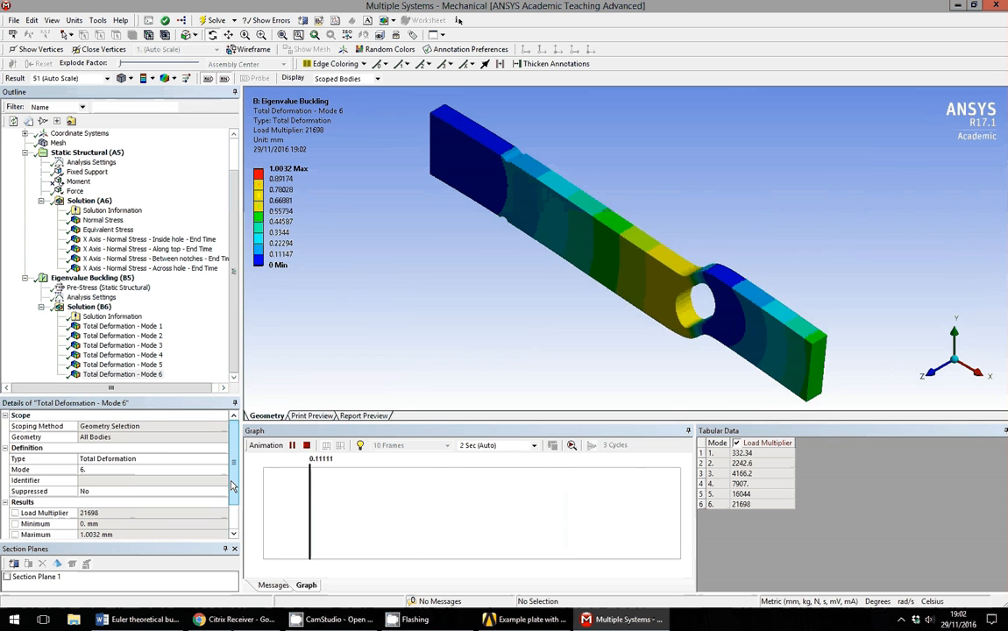
click(307, 445)
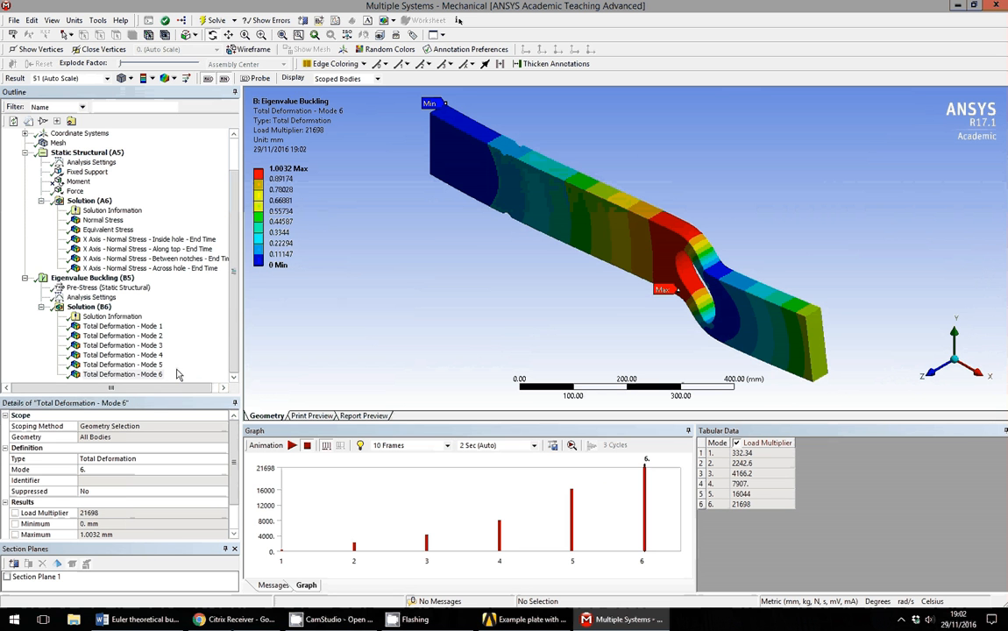
click(158, 327)
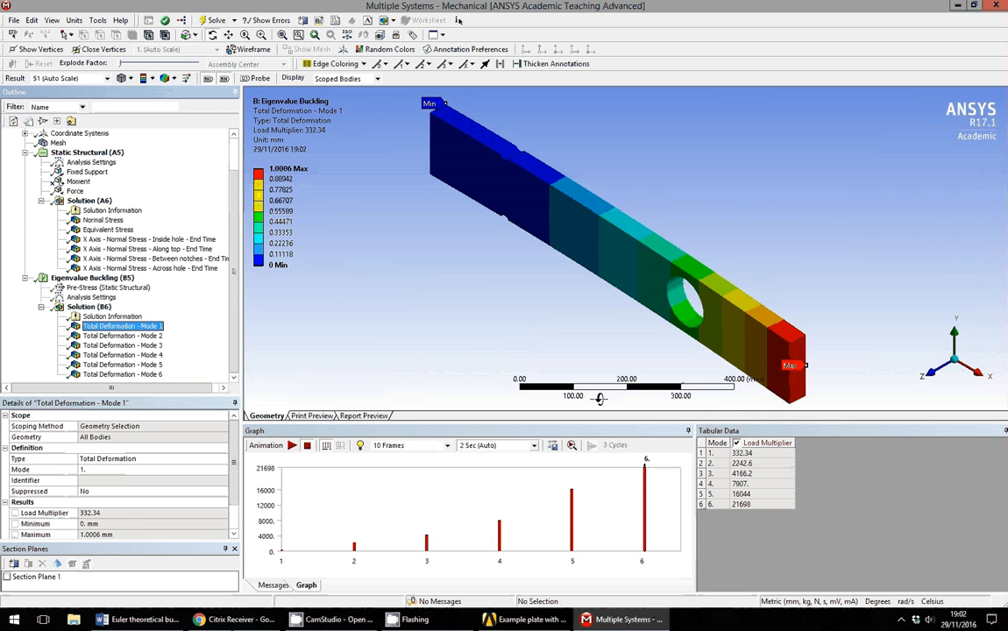
Switch to the Euler buckling Word document with its theoretical-versus-Ansys loads table.
click(142, 620)
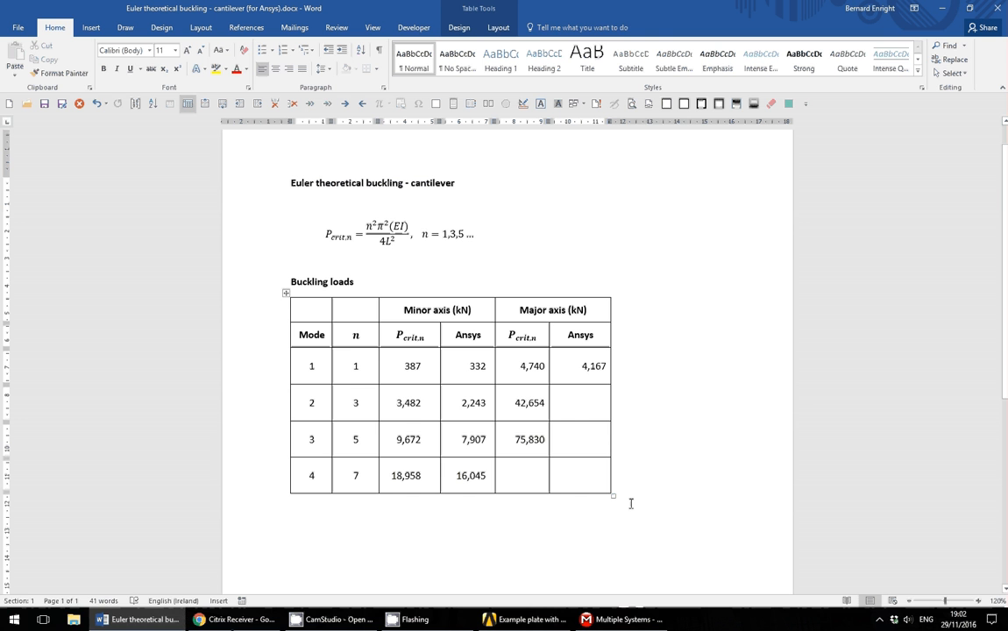